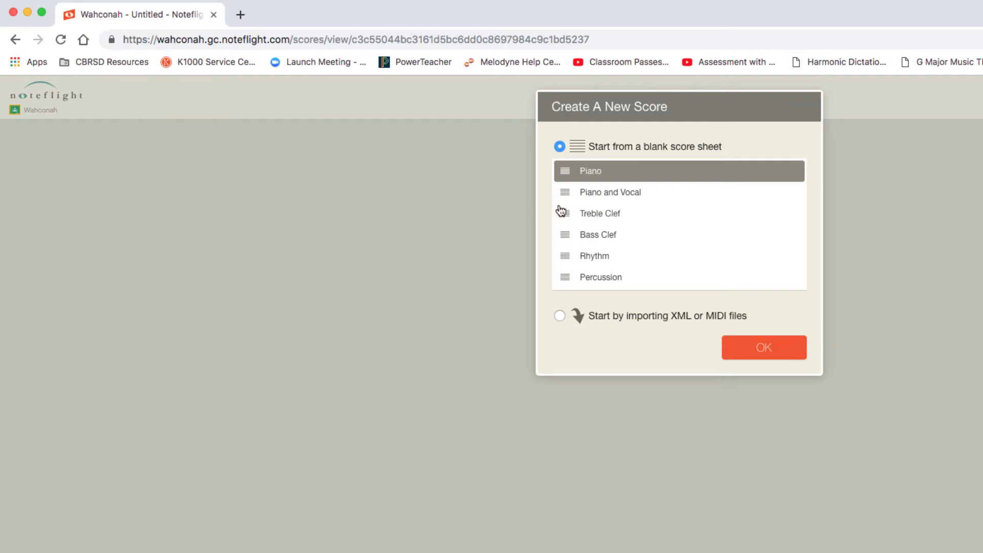
- Create a blank Piano score and set its time signature to 3/4
{"action": "left_click", "coordinate": [750, 356]}
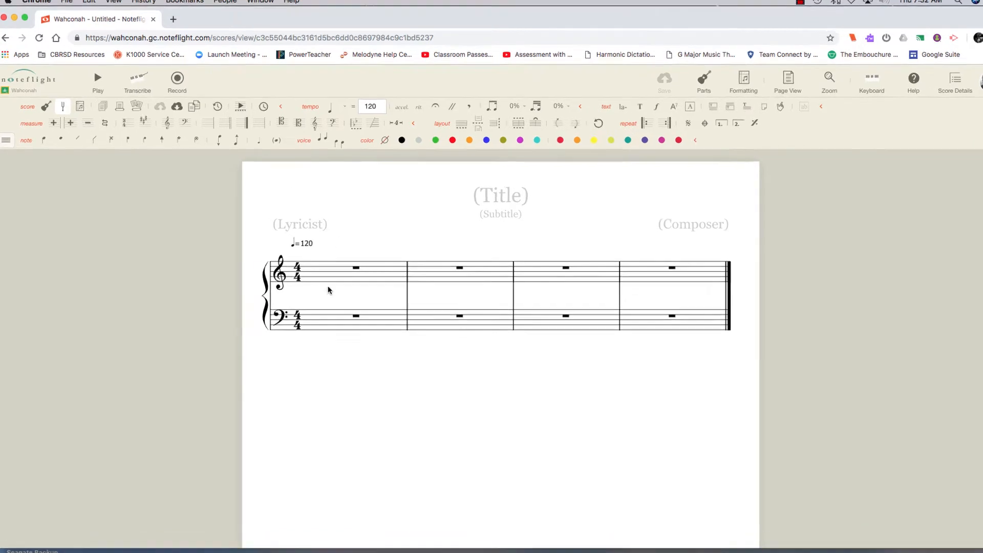
{"action": "left_click", "coordinate": [129, 125]}
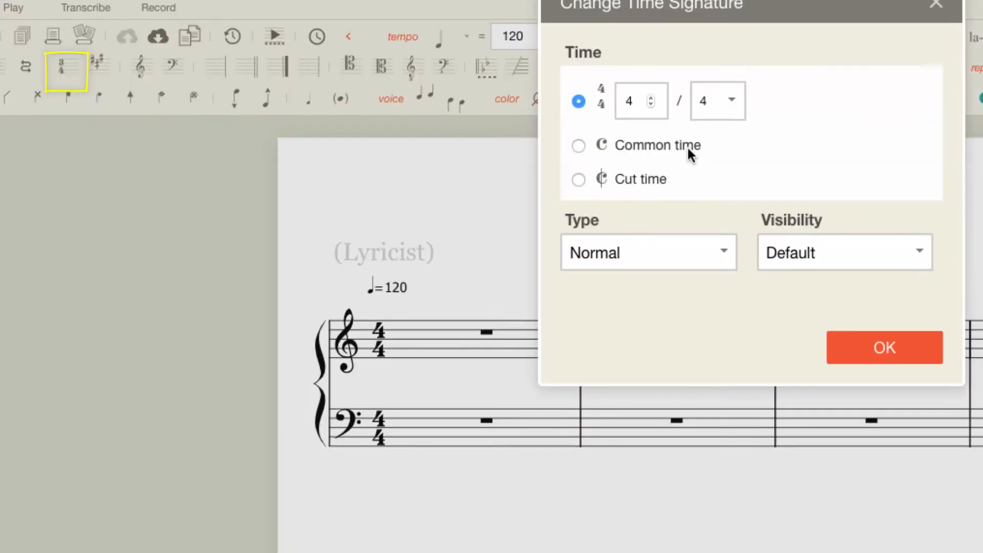
{"action": "left_click", "coordinate": [650, 104]}
{"action": "left_click", "coordinate": [880, 354]}
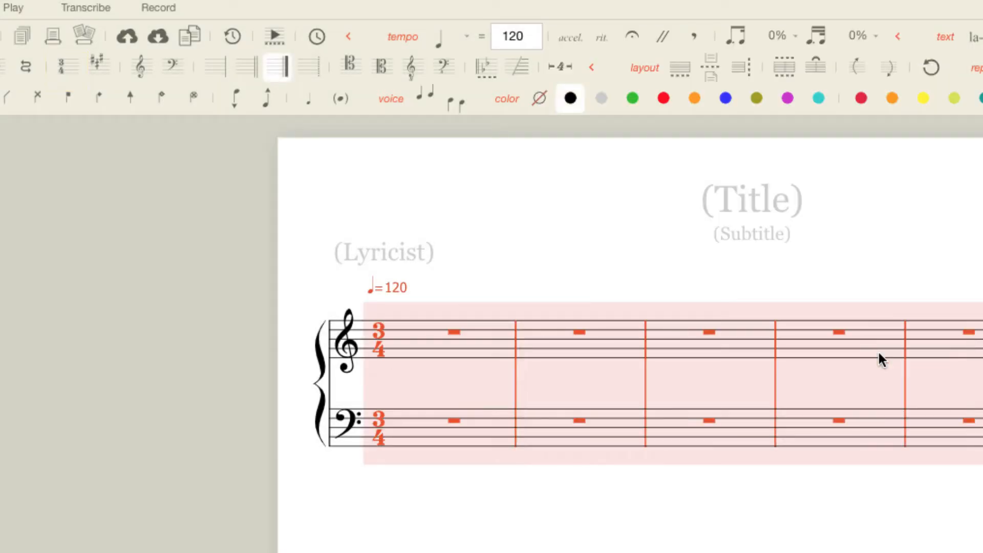
- Set the score's key signature to Eb with three flats in Major mode
{"action": "left_click", "coordinate": [98, 67]}
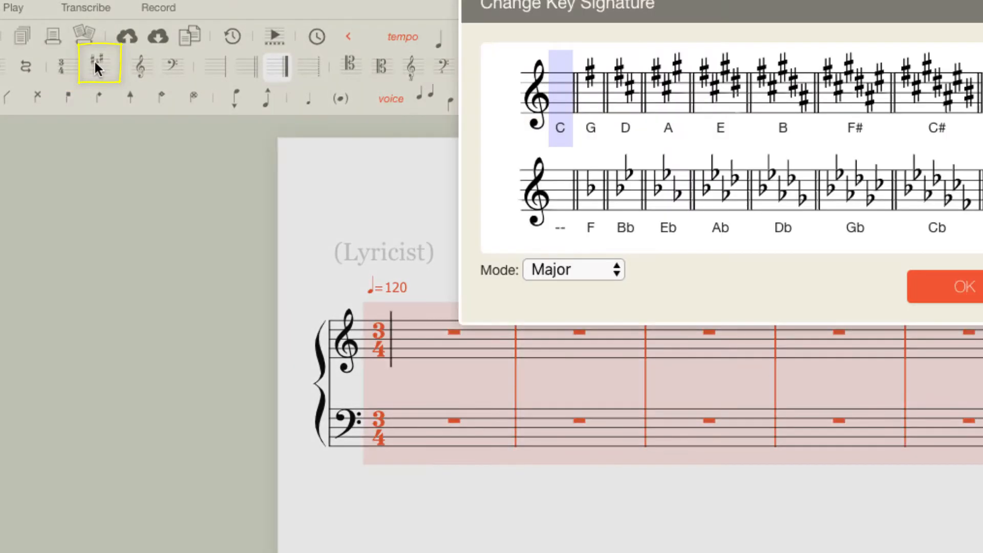
{"action": "left_click", "coordinate": [657, 192]}
{"action": "left_click", "coordinate": [948, 288]}
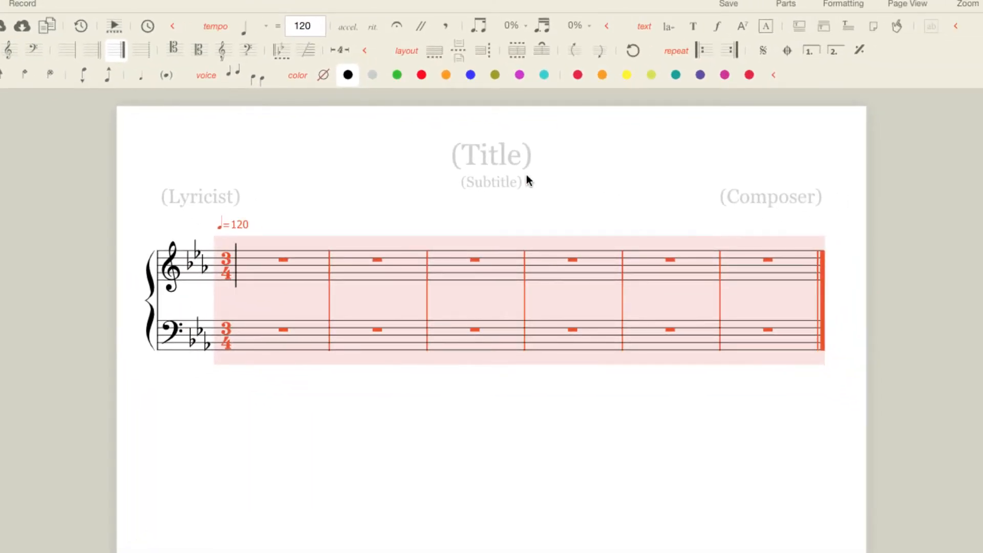
- Add a second voice to the bass staff and enter quarter notes C, F and G-flat in measure 1
{"action": "left_click", "coordinate": [232, 381]}
{"action": "left_click", "coordinate": [234, 344]}
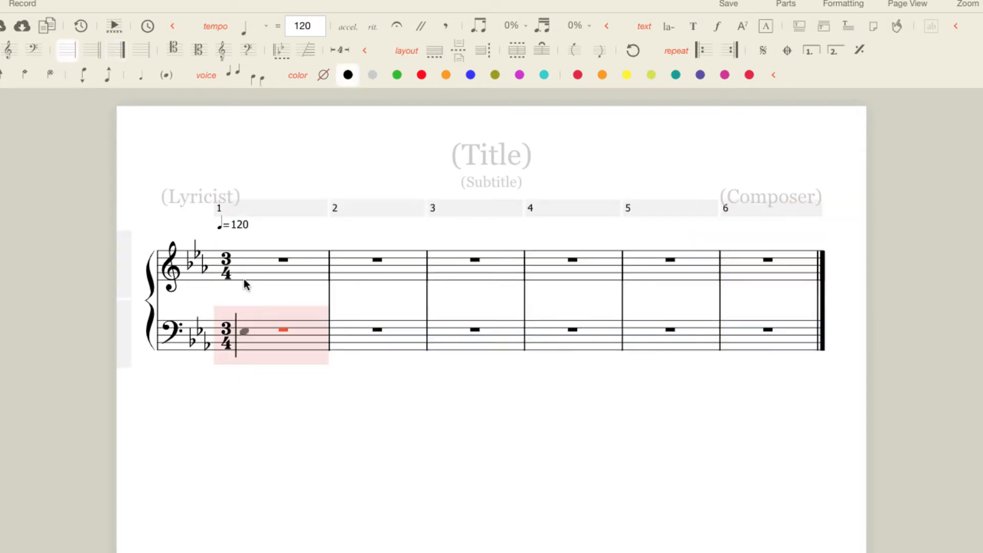
{"action": "left_click", "coordinate": [257, 82]}
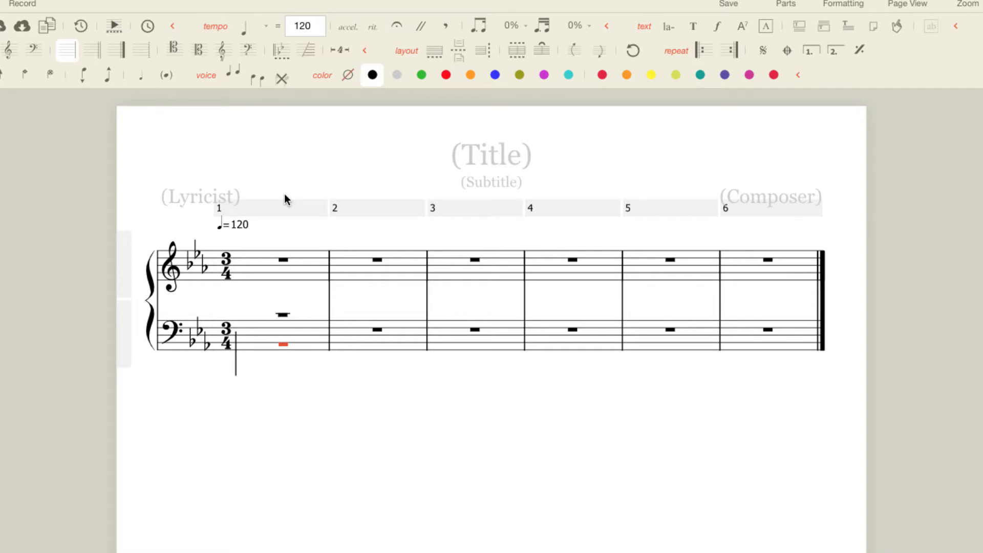
{"action": "key", "text": "c"}
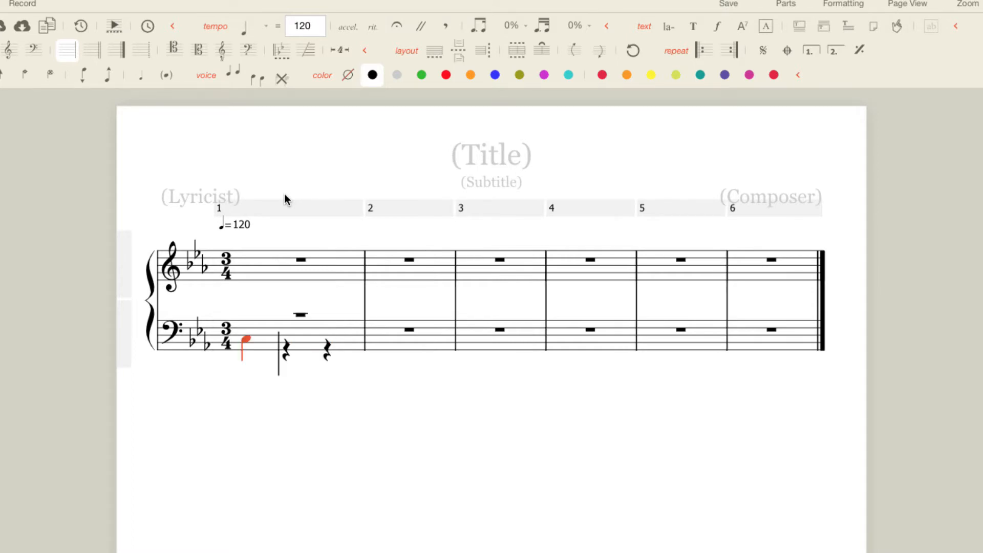
{"action": "key", "text": "f"}
{"action": "key", "text": "g"}
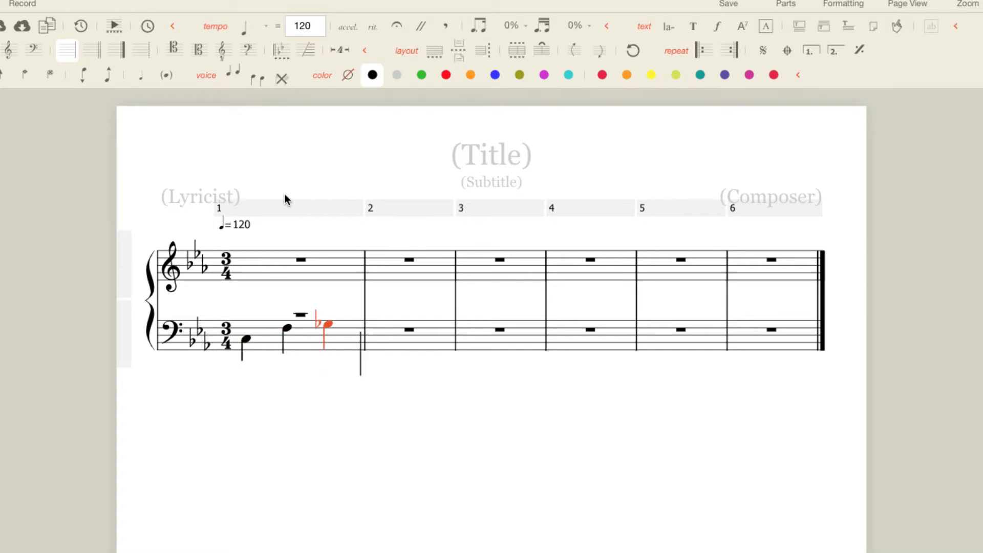
- Continue the lower bass voice with a quarter G and half A-flat in measure 2, dotted-half G in measure 3 and dotted-half C in measure 4
{"action": "key", "text": "g"}
{"action": "key", "text": "a"}
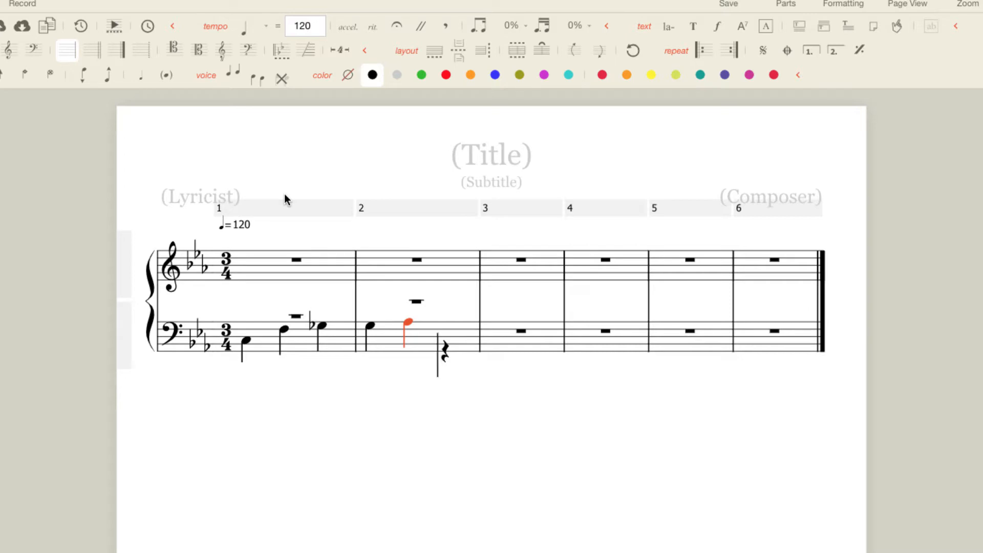
{"action": "key", "text": "6"}
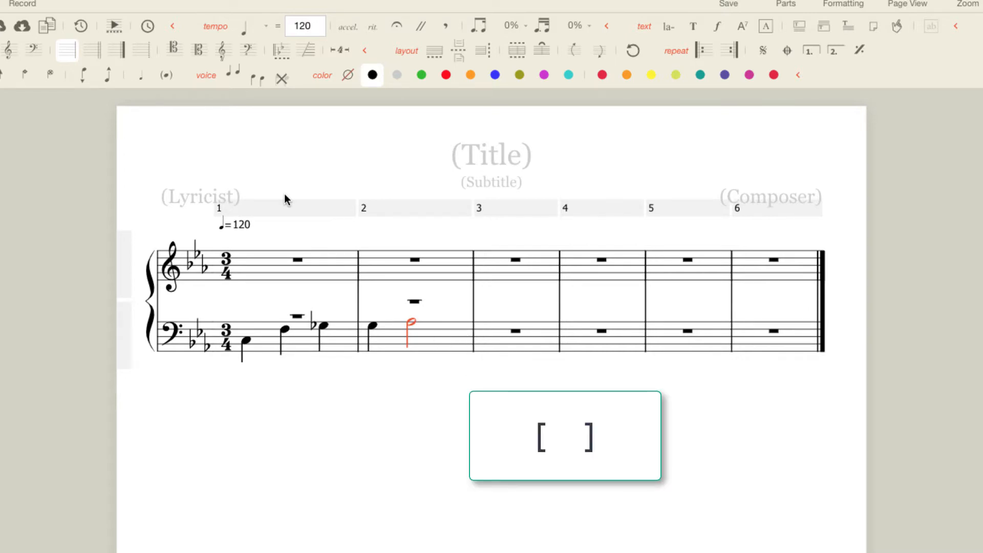
{"action": "key", "text": "a"}
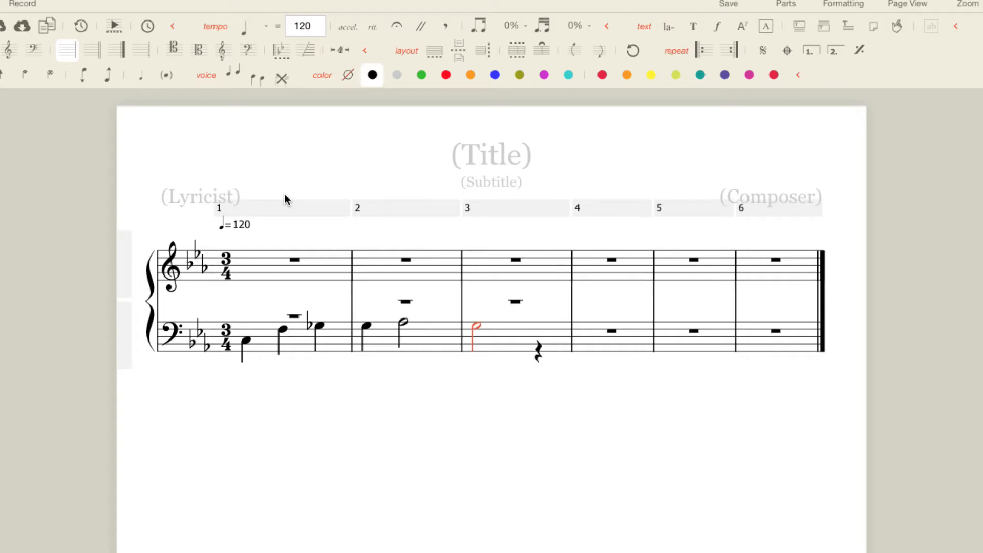
{"action": "key", "text": "period"}
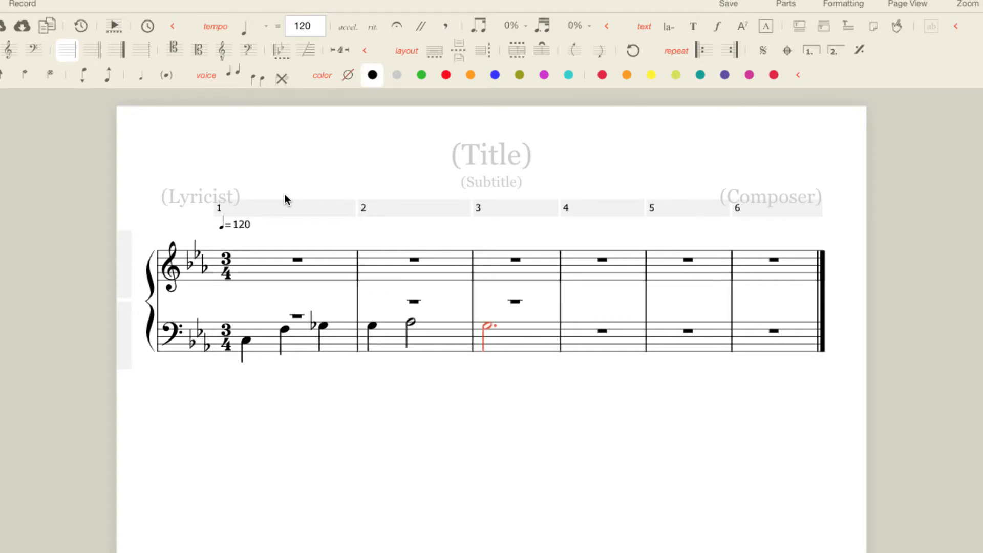
{"action": "key", "text": "c"}
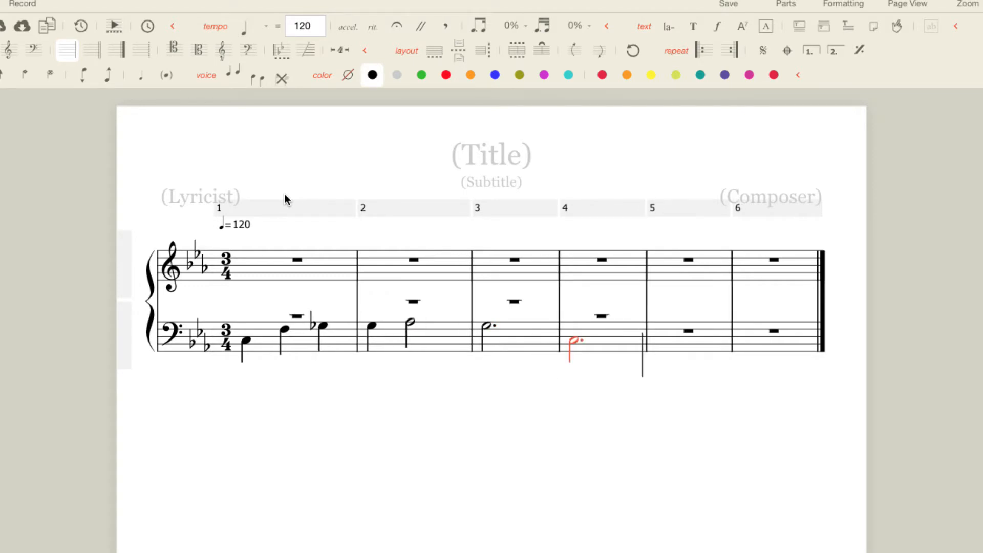
- Delete the empty measures 5 and 6 from both staves
{"action": "left_click", "coordinate": [668, 272]}
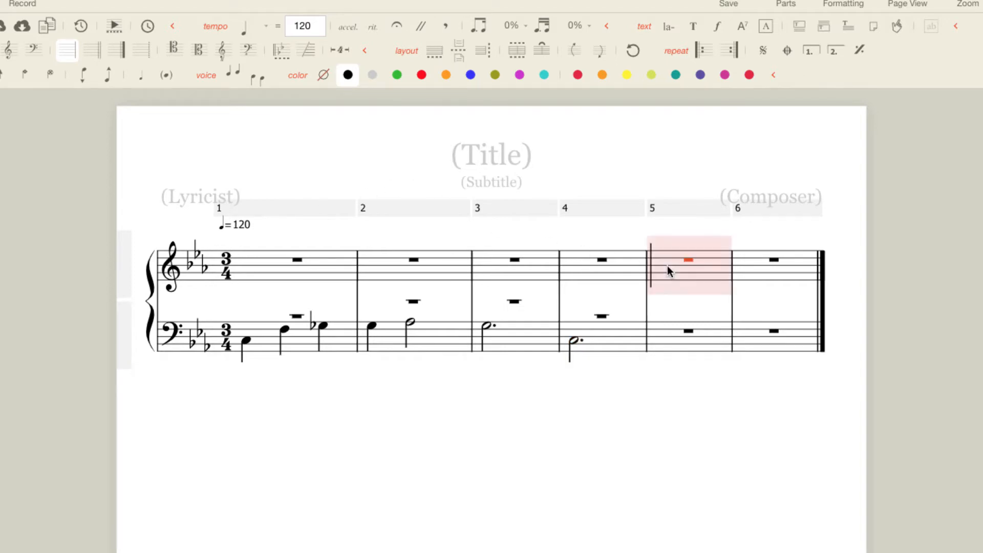
{"action": "left_click", "coordinate": [772, 342], "text": "shift"}
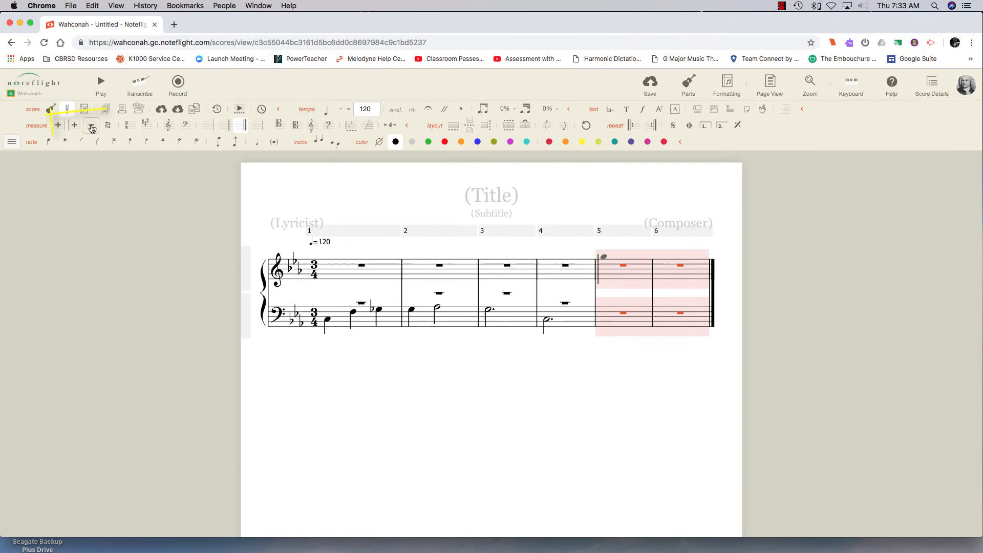
{"action": "left_click", "coordinate": [92, 126]}
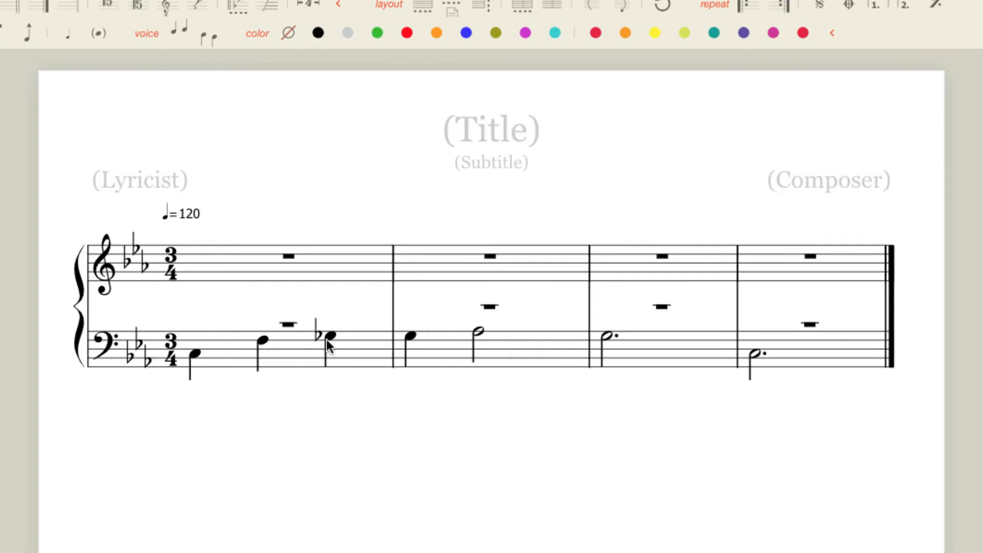
- Respell measure 1's G-flat as its enharmonic F-sharp, and add the chord label "c:" beneath the first bass note
{"action": "left_click", "coordinate": [328, 337]}
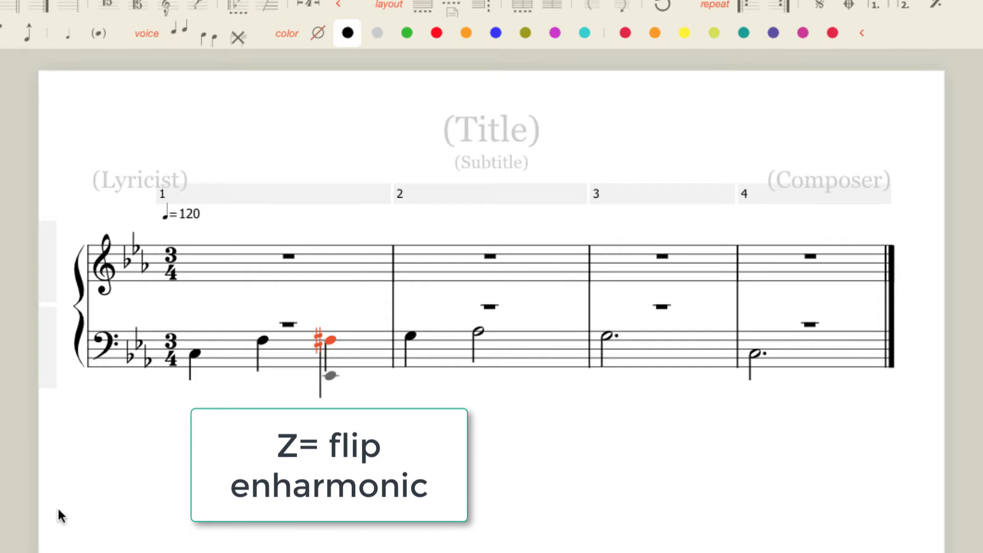
{"action": "left_click", "coordinate": [194, 355]}
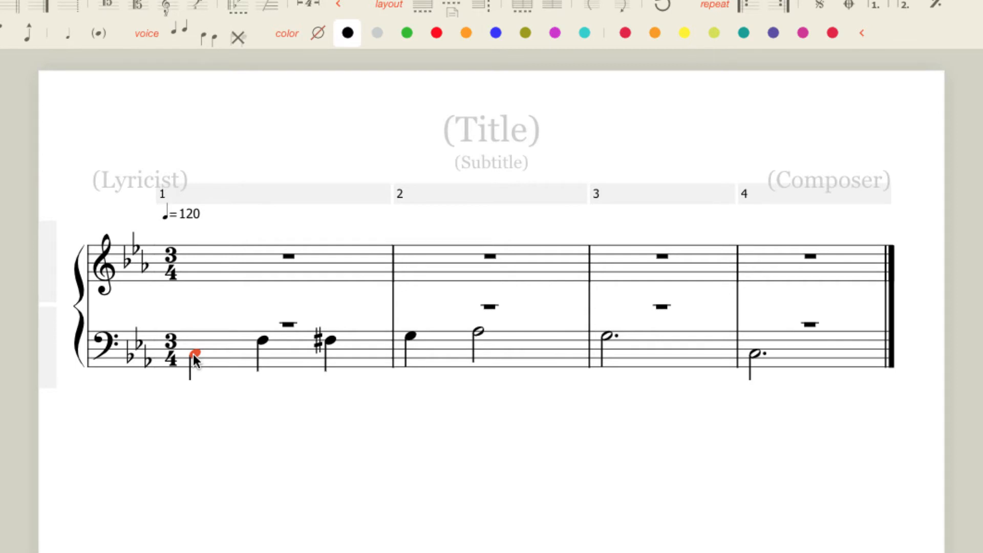
{"action": "key", "text": "k"}
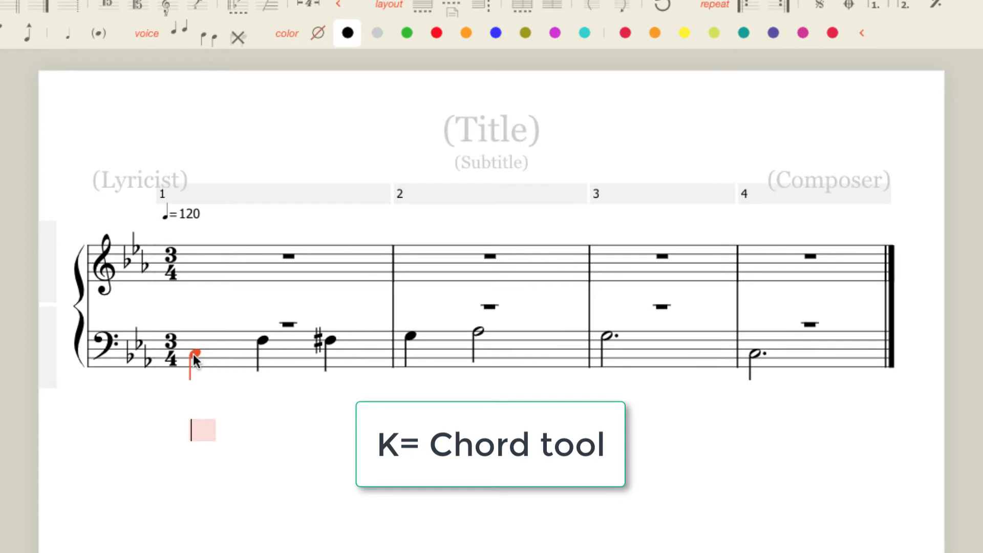
{"action": "type", "text": "C:"}
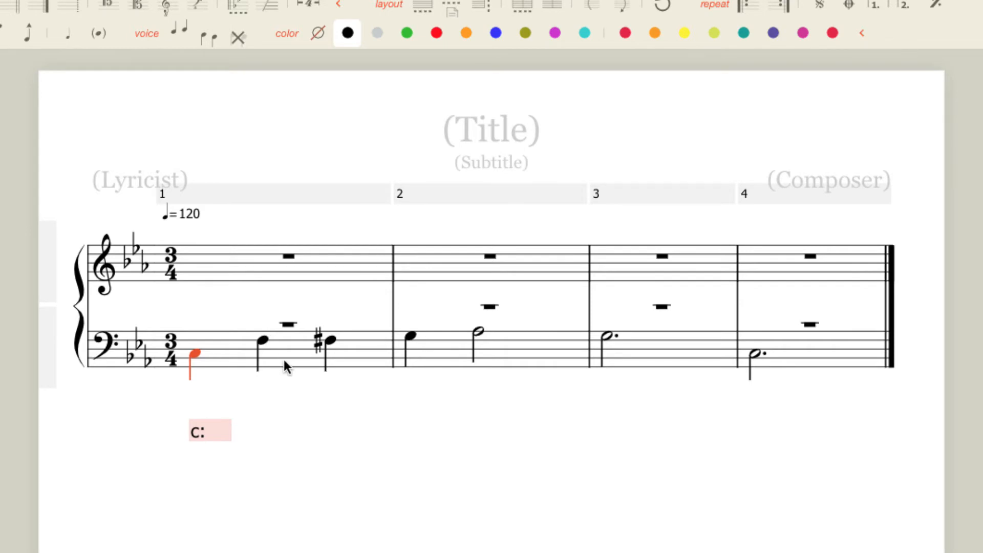
{"action": "left_click", "coordinate": [261, 339]}
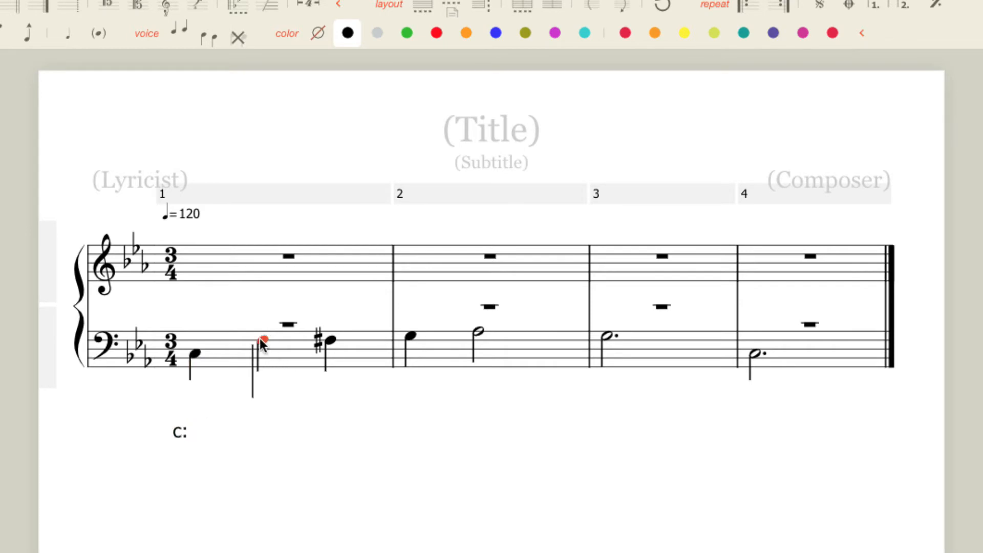
- Reposition the "c:" key label ahead of the first bass note and raise it closer to the bass staff
{"action": "left_click", "coordinate": [179, 433]}
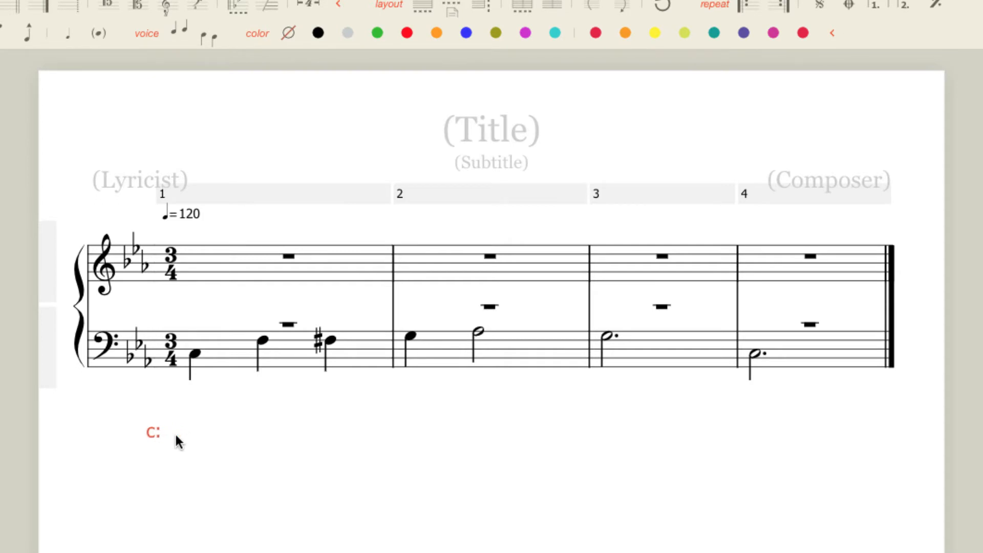
{"action": "key", "text": "Up"}
{"action": "key", "text": "Up"}
{"action": "key", "text": "Up"}
{"action": "key", "text": "Up"}
{"action": "key", "text": "Up"}
- Add the figured-bass numbers 6 and 5 beneath the F on beat 2 of measure 1
{"action": "left_click", "coordinate": [262, 341]}
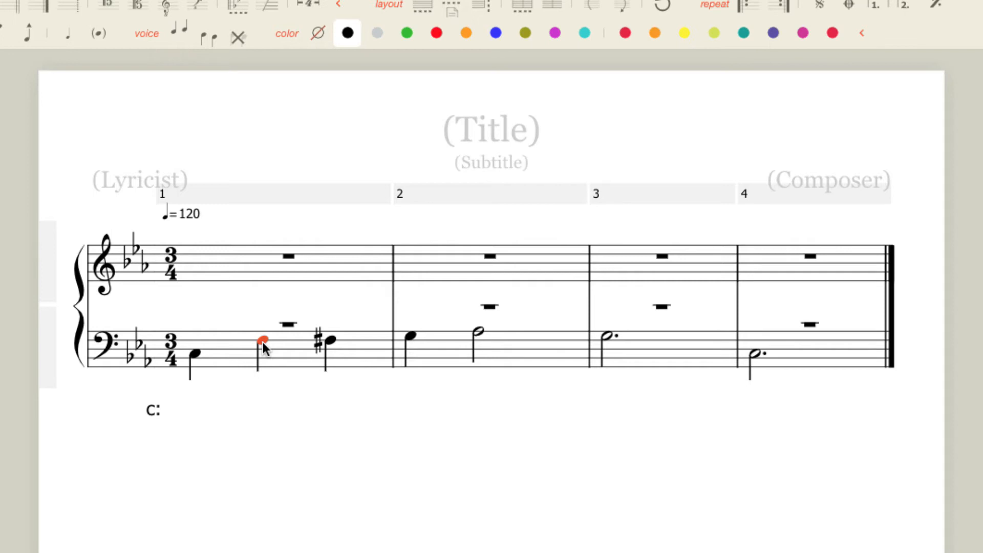
{"action": "key", "text": "l"}
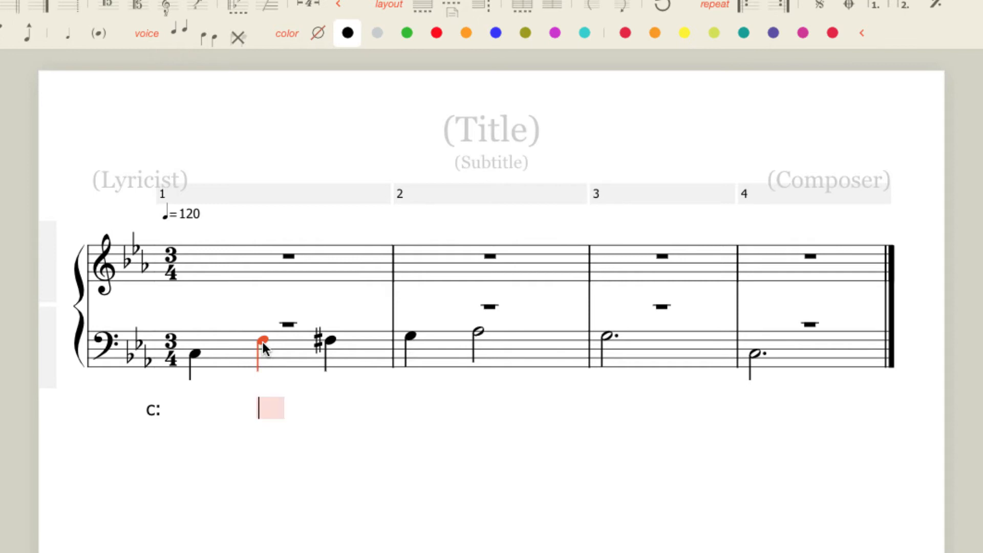
{"action": "type", "text": "6 "}
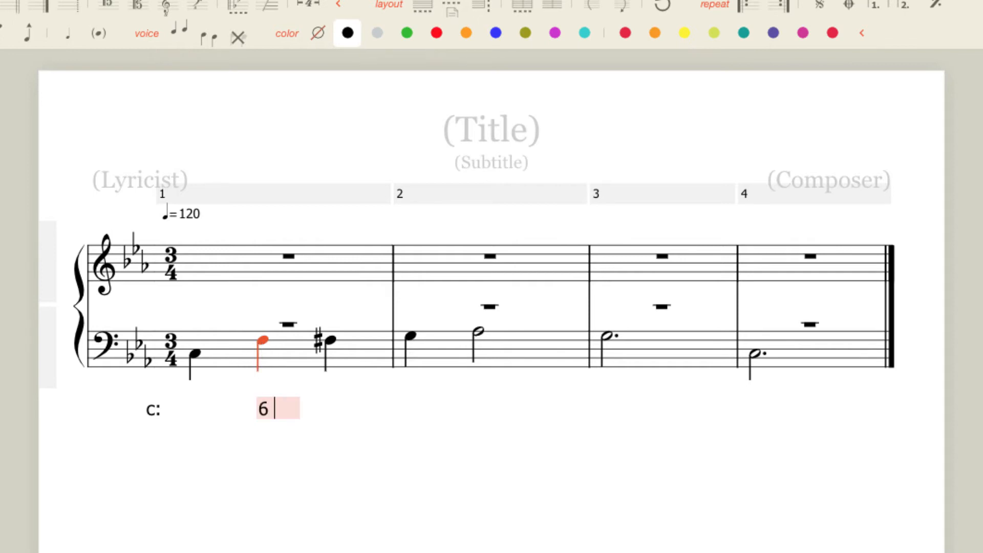
{"action": "type", "text": "5"}
- Add the figured-bass symbols 6, 5 and a natural sign beneath the F-sharp in measure 1
{"action": "left_click", "coordinate": [329, 341]}
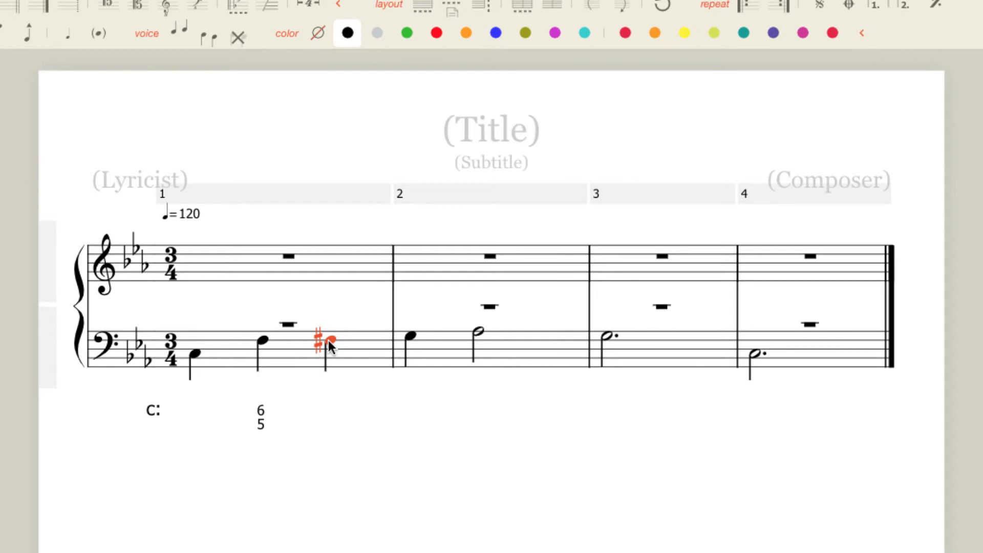
{"action": "key", "text": "ctrl+g"}
{"action": "type", "text": "6 5"}
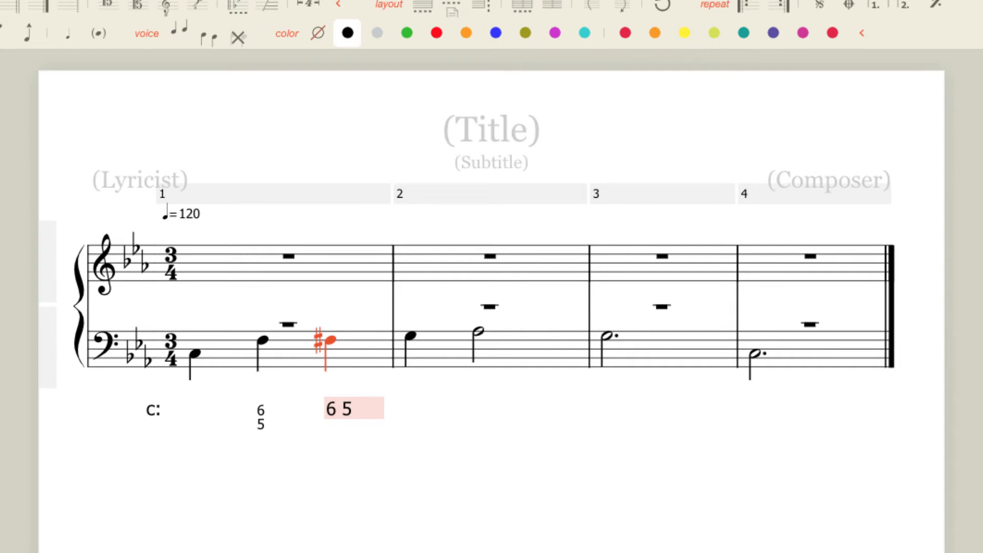
{"action": "type", "text": " ="}
- Add a natural sign as figured bass beneath the G at the start of measure 2
{"action": "left_click", "coordinate": [411, 337]}
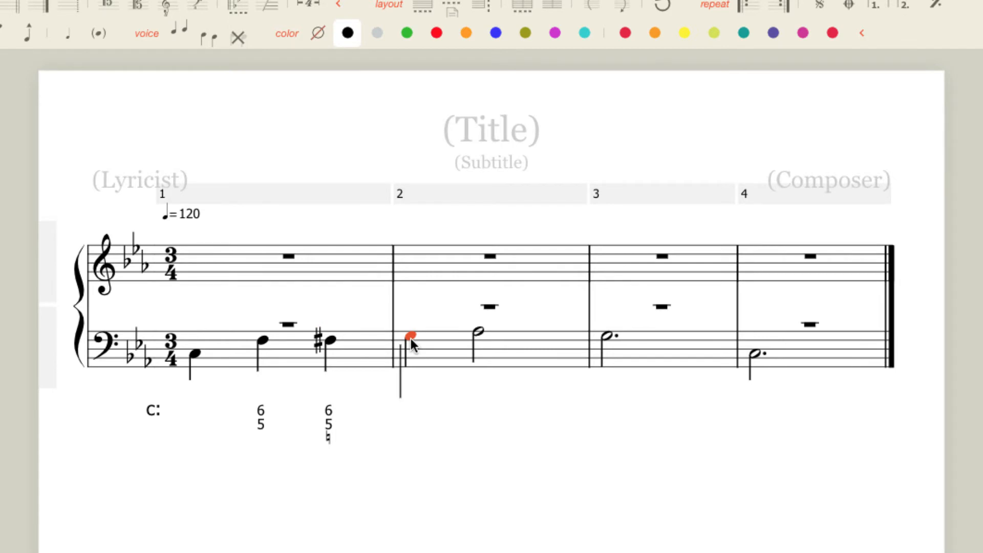
{"action": "key", "text": "ctrl+g"}
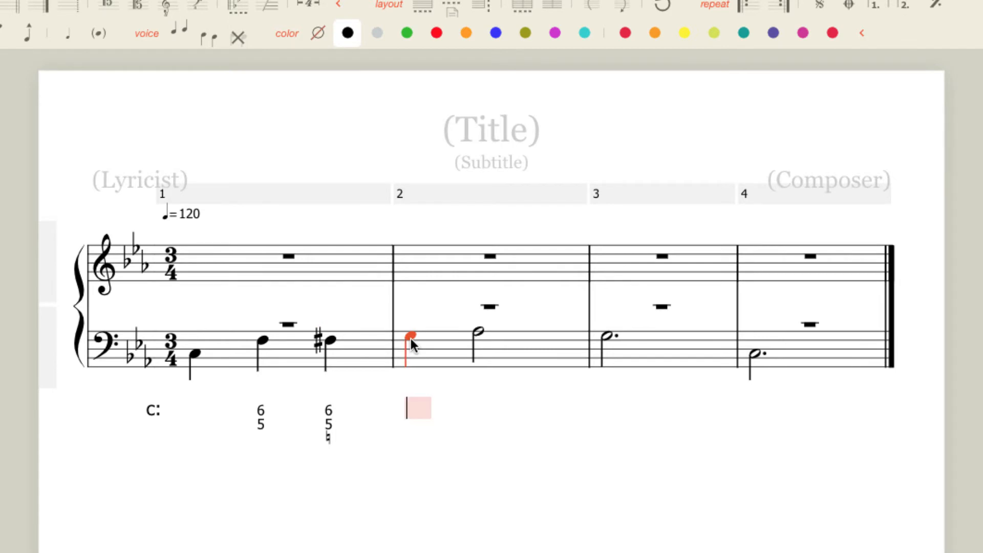
{"action": "type", "text": "="}
- Replace the half-note A-flat in measure 2 with two quarter-note A-flats on beats 2 and 3
{"action": "left_click", "coordinate": [477, 333]}
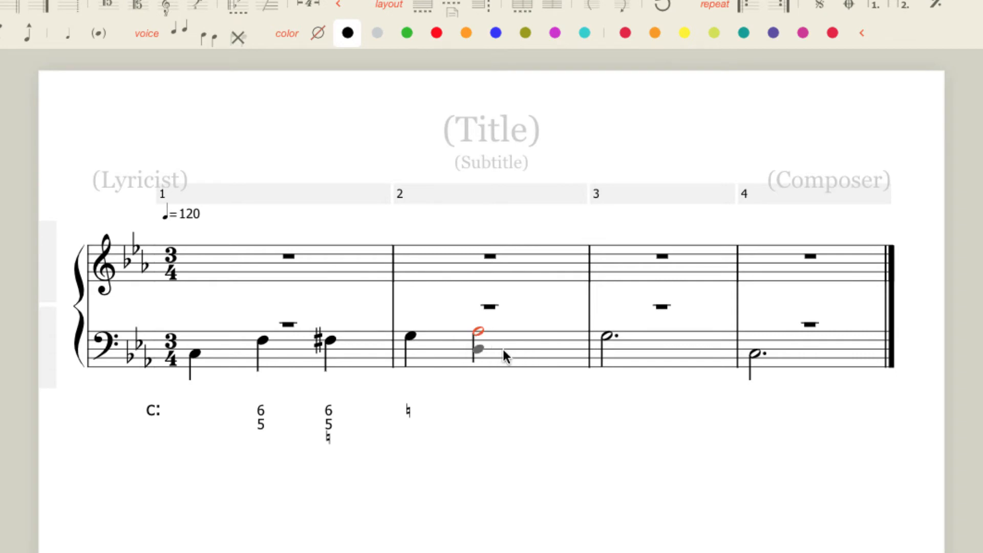
{"action": "key", "text": "5"}
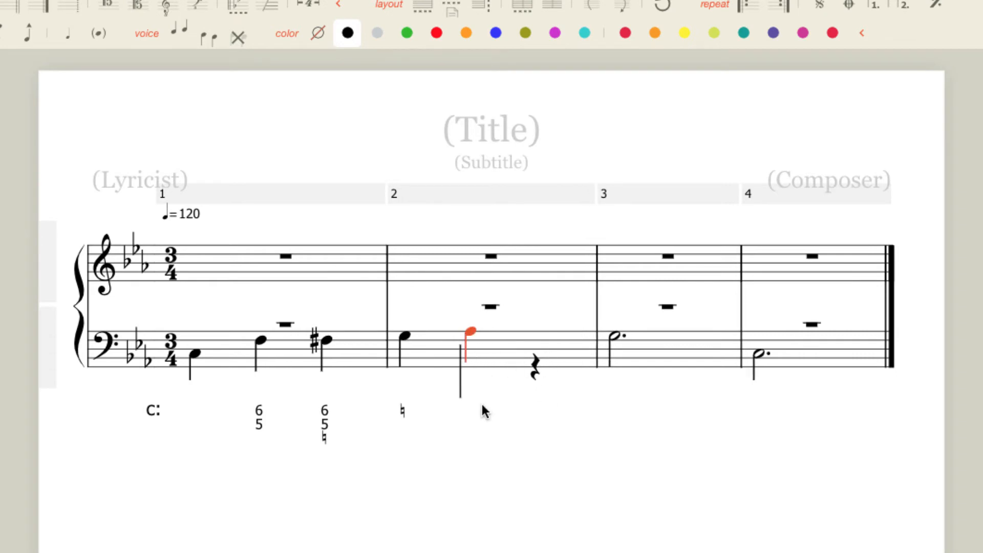
{"action": "key", "text": "Escape"}
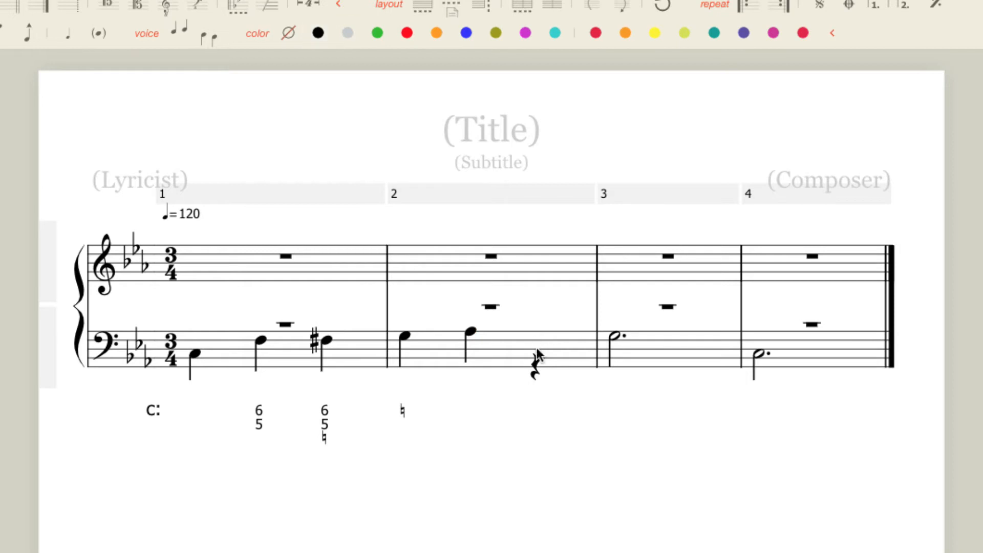
{"action": "left_click", "coordinate": [536, 367]}
{"action": "left_click", "coordinate": [539, 331]}
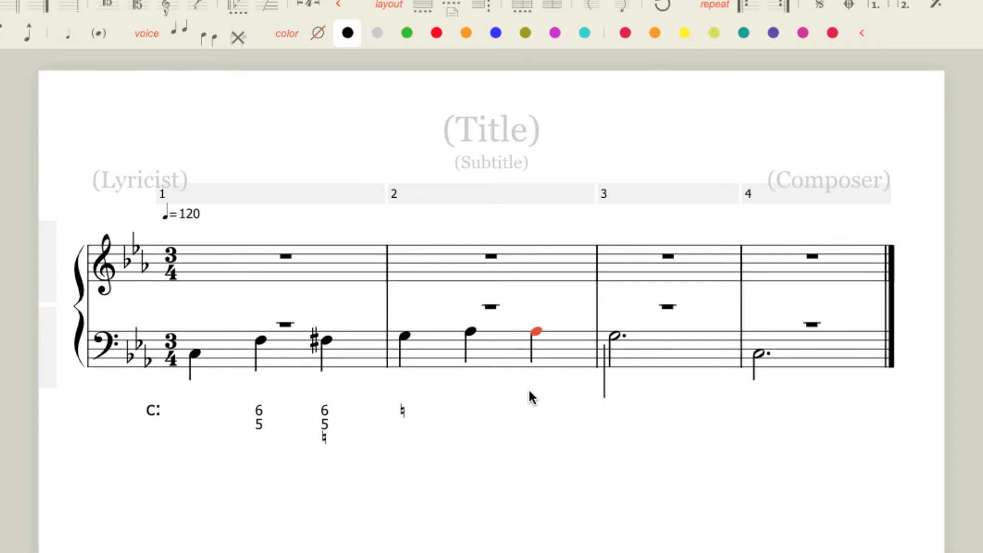
- Add the figured-bass number 6 beneath the A-flat on beat 3 of measure 2
{"action": "key", "text": "shift+k"}
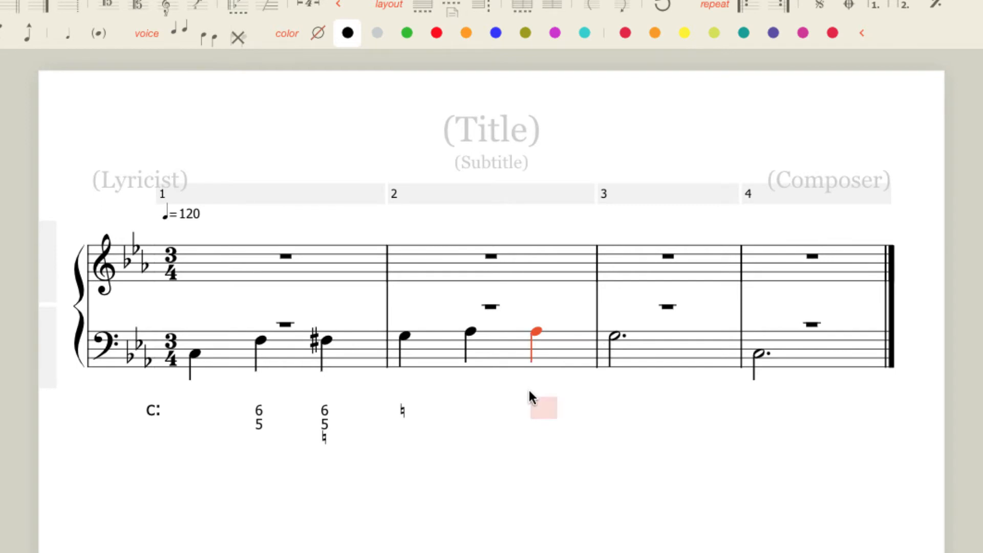
{"action": "type", "text": "6"}
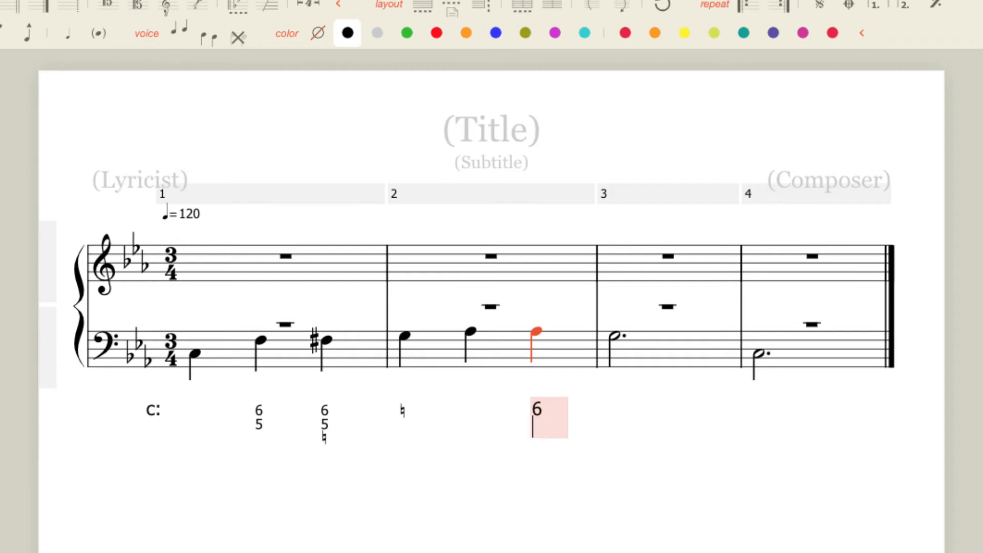
{"action": "left_click", "coordinate": [507, 417]}
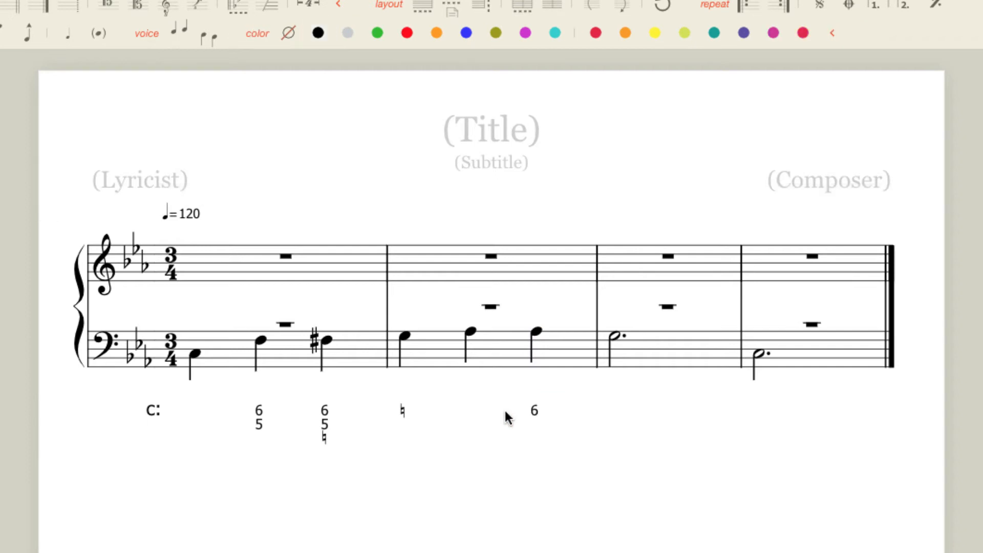
- Delete the beat 3 A-flat in measure 2 and lengthen the beat 2 A-flat to a half note
{"action": "left_click", "coordinate": [535, 334]}
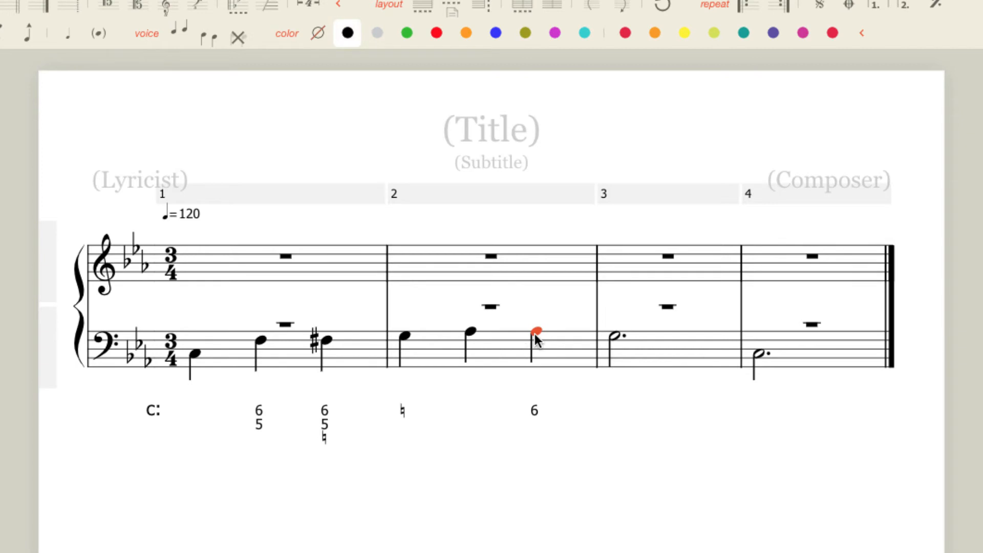
{"action": "key", "text": "Delete"}
{"action": "left_click", "coordinate": [468, 332]}
{"action": "key", "text": "6"}
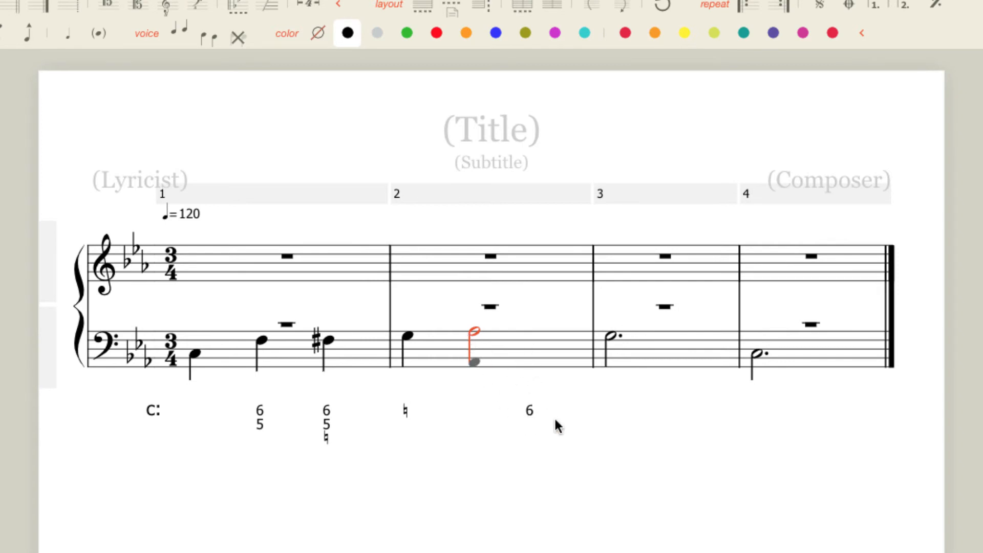
- Add the figured-bass symbols 7 and a natural sign beneath the dotted half-note G in measure 3
{"action": "left_click", "coordinate": [611, 336]}
{"action": "key", "text": "ctrl+g"}
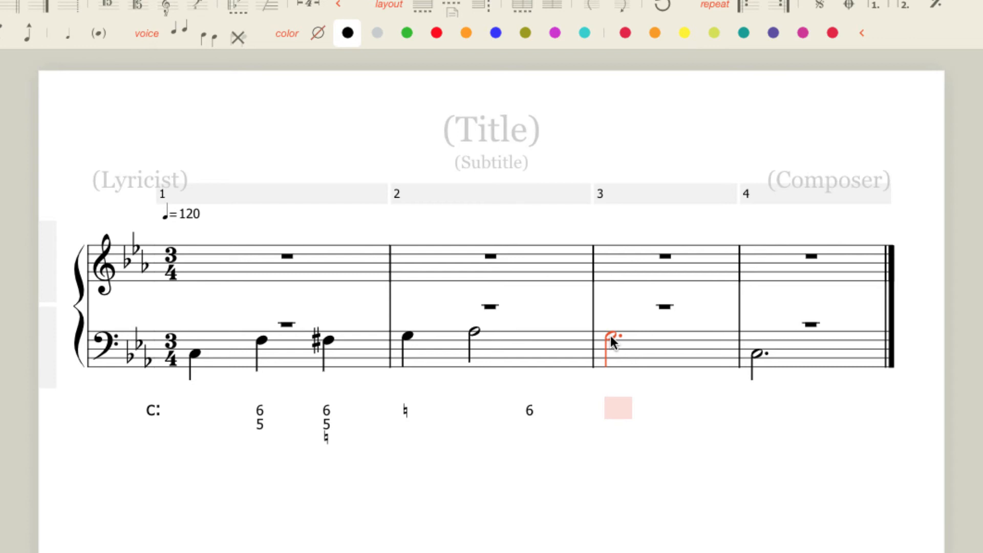
{"action": "type", "text": "7="}
{"action": "key", "text": "BackSpace"}
{"action": "type", "text": "="}
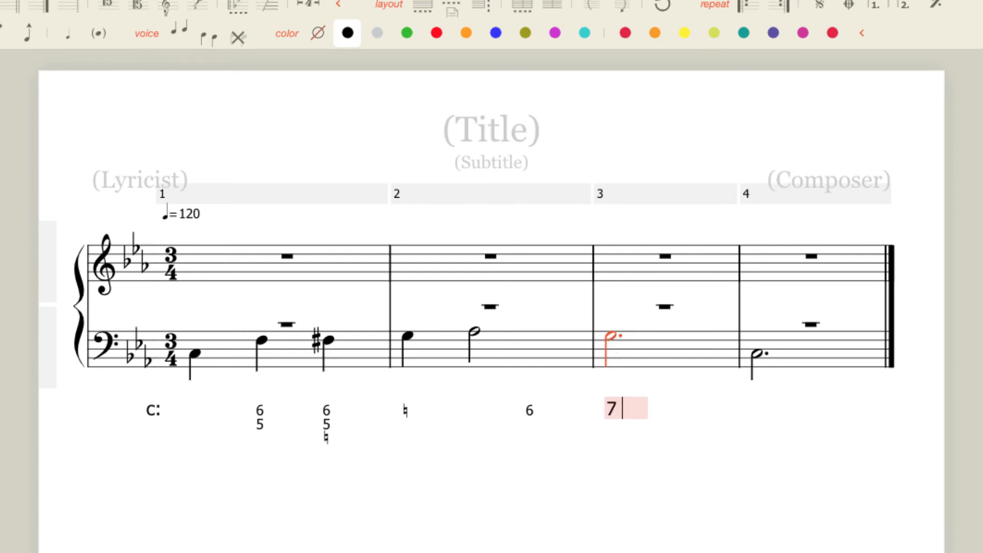
{"action": "key", "text": "Return"}
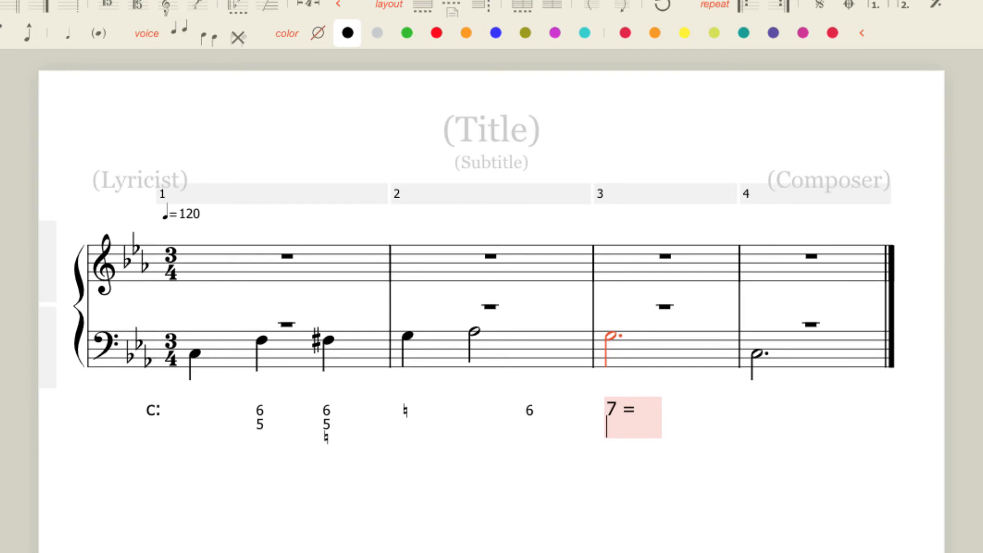
- Add a natural sign as figured bass beneath the dotted half-note C in measure 4
{"action": "left_click", "coordinate": [757, 355]}
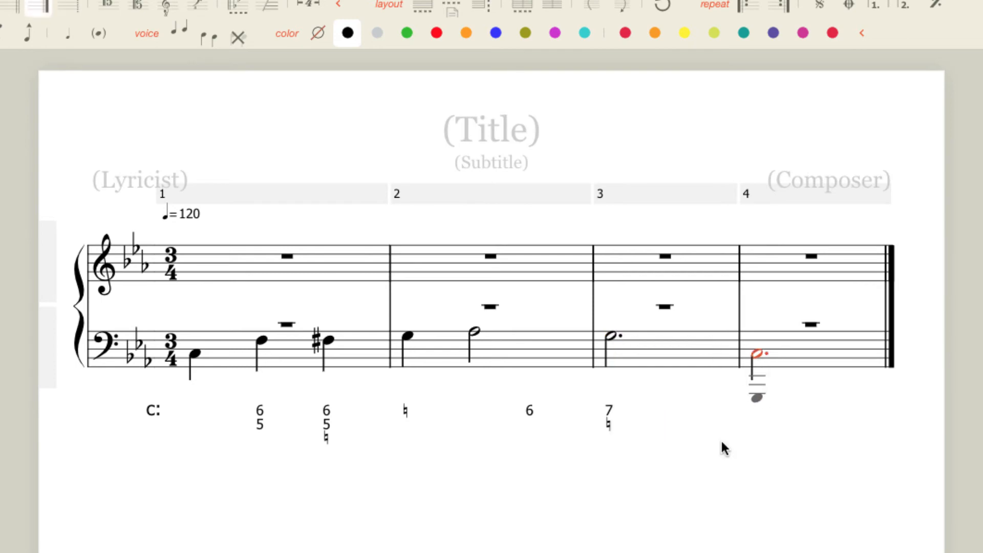
{"action": "key", "text": "ctrl+g"}
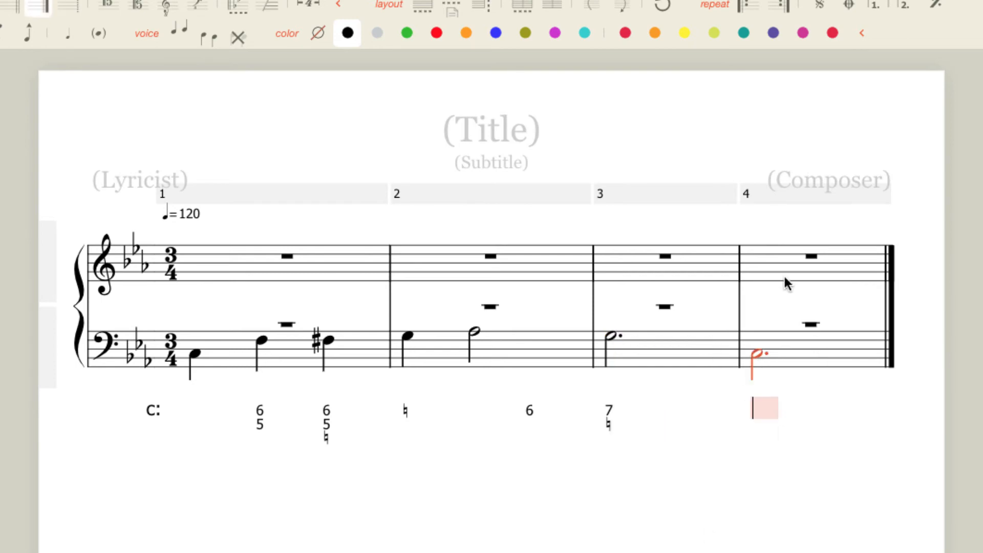
{"action": "type", "text": "="}
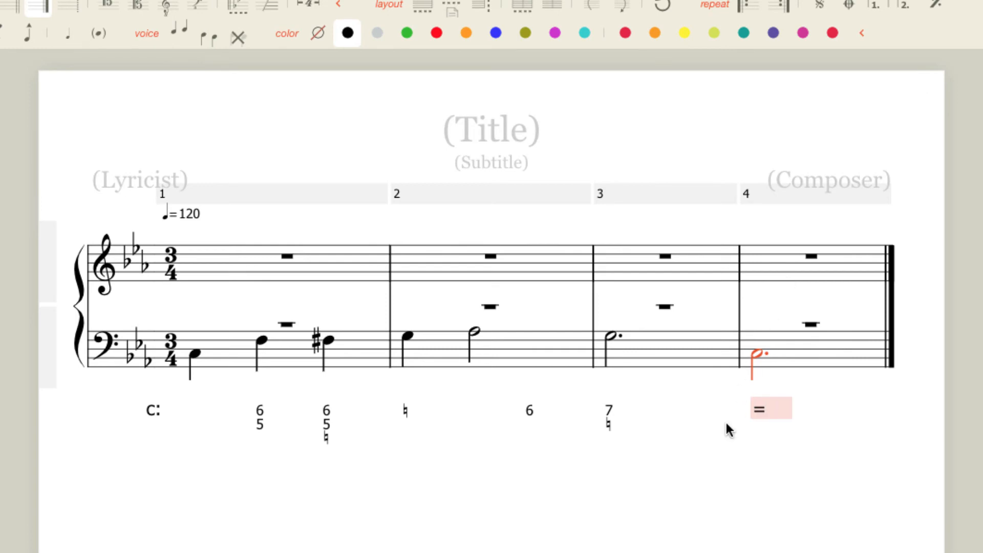
{"action": "left_click", "coordinate": [717, 443]}
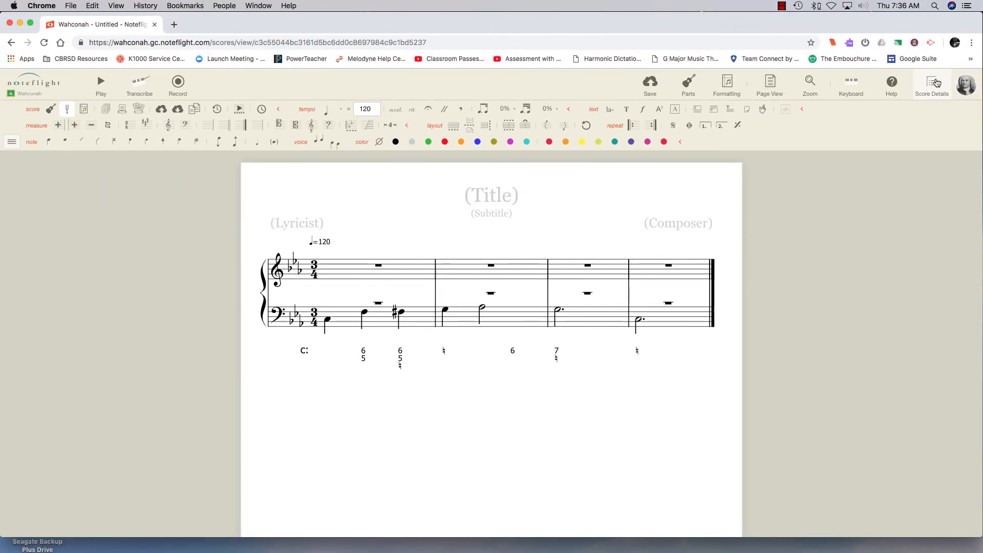
- With the score details open, title the score "F.R 5" and save it
{"action": "left_click", "coordinate": [933, 83]}
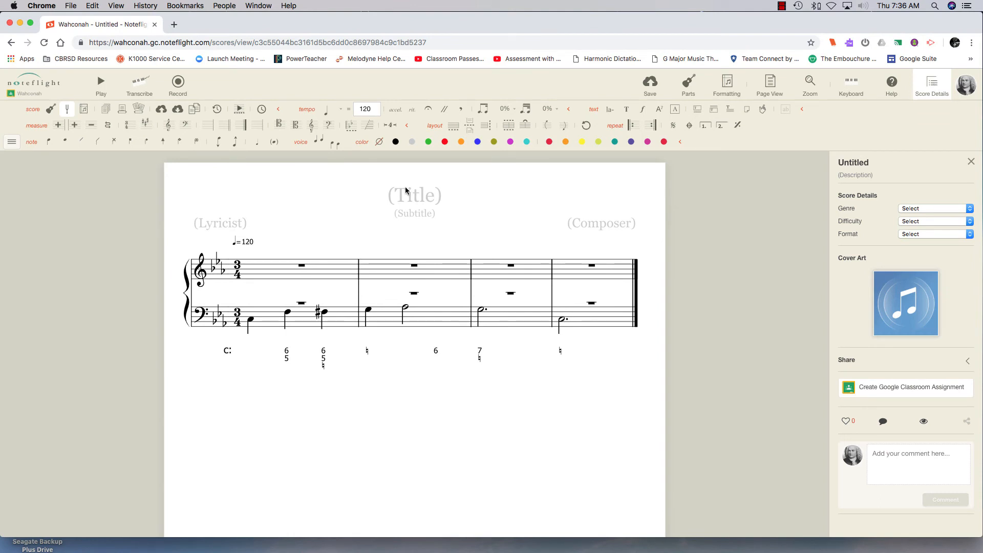
{"action": "left_click", "coordinate": [419, 194]}
{"action": "type", "text": "F"}
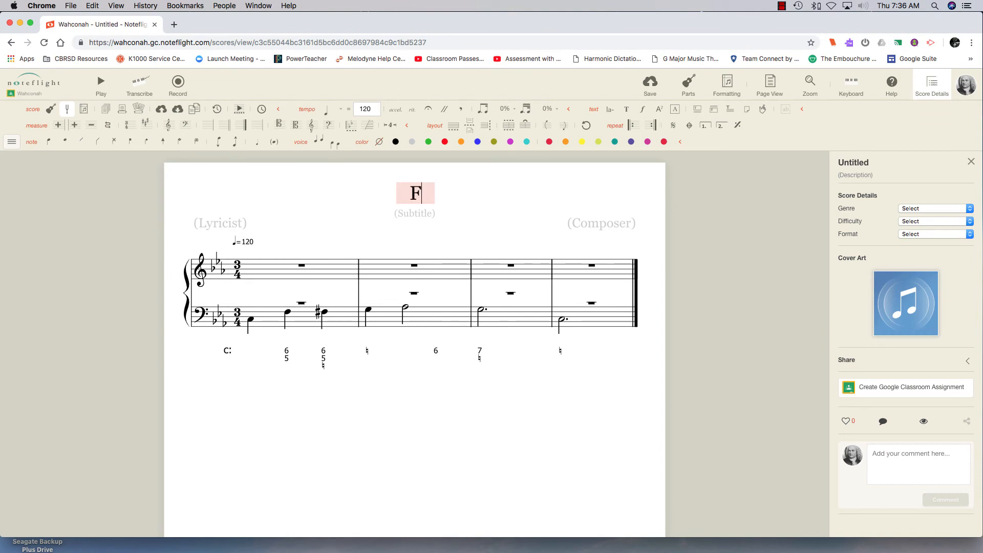
{"action": "type", "text": ".R 5"}
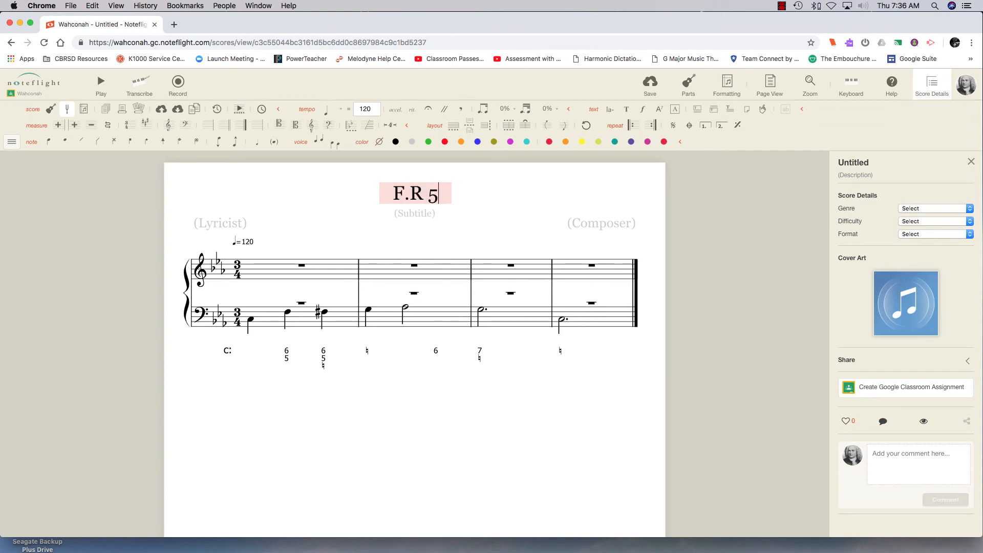
{"action": "left_click", "coordinate": [441, 229]}
{"action": "left_click", "coordinate": [523, 440]}
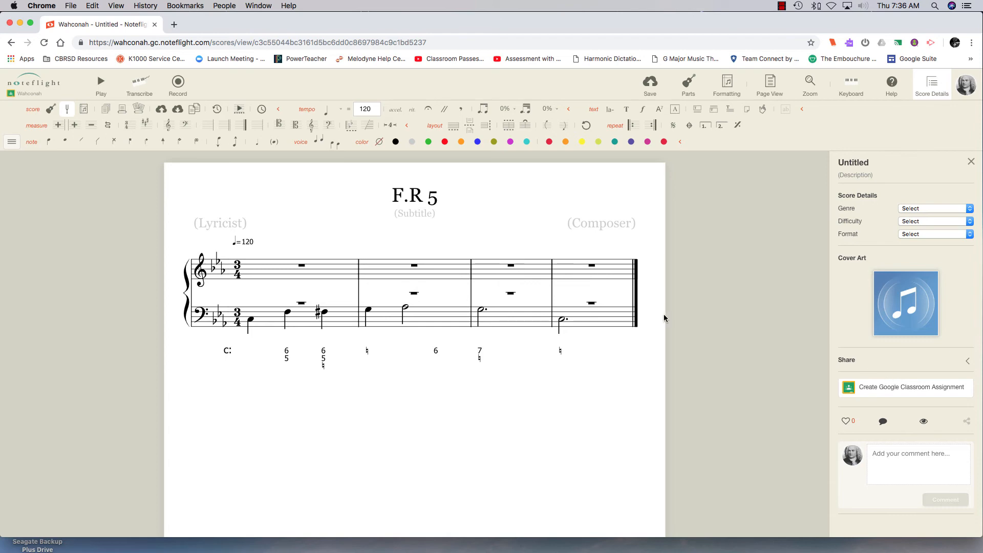
{"action": "left_click", "coordinate": [650, 86]}
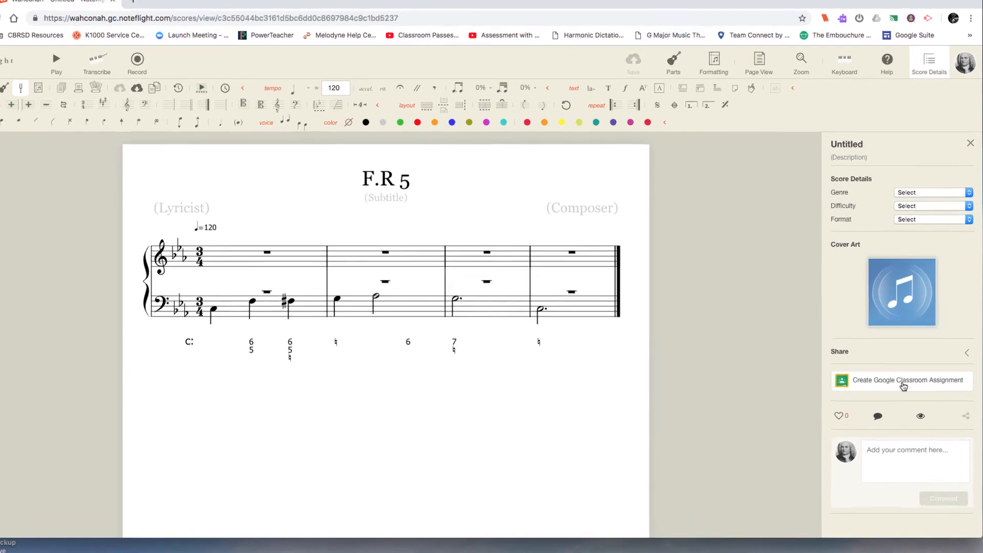
- Start a Google Classroom assignment for the class Music Theory 2018-19, titled "Complete the Part Writing"
{"action": "left_click", "coordinate": [908, 397]}
{"action": "left_click", "coordinate": [901, 421]}
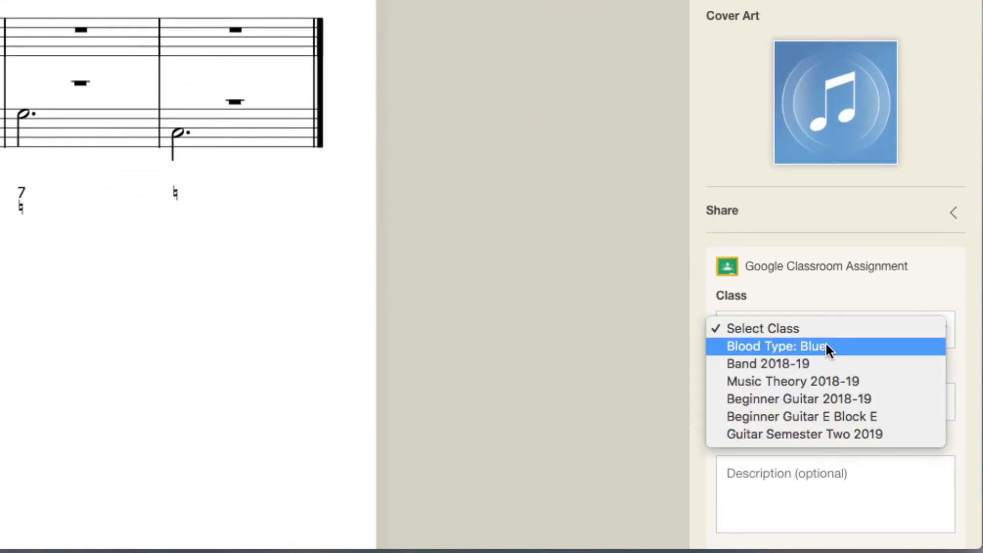
{"action": "left_click", "coordinate": [863, 383]}
{"action": "left_click", "coordinate": [836, 403]}
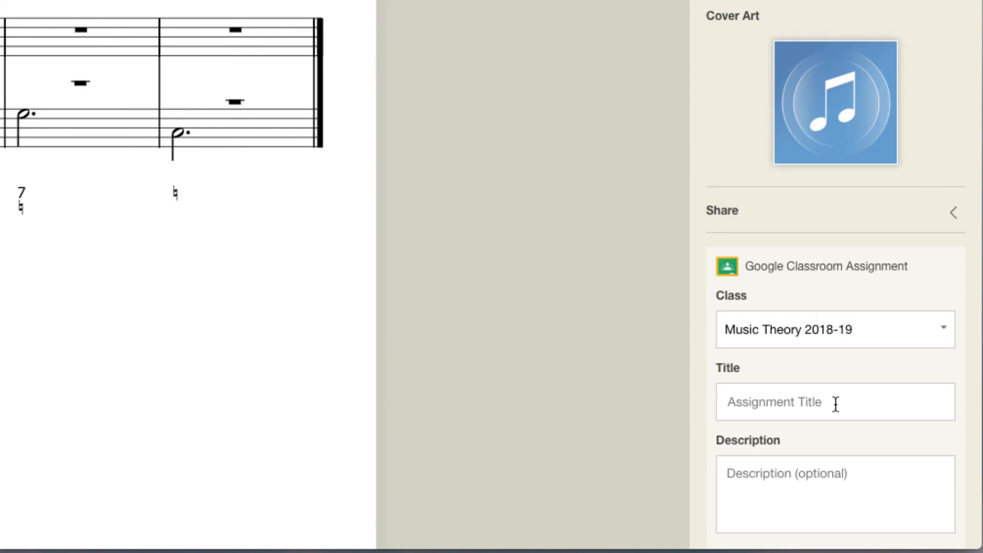
{"action": "type", "text": "Compl"}
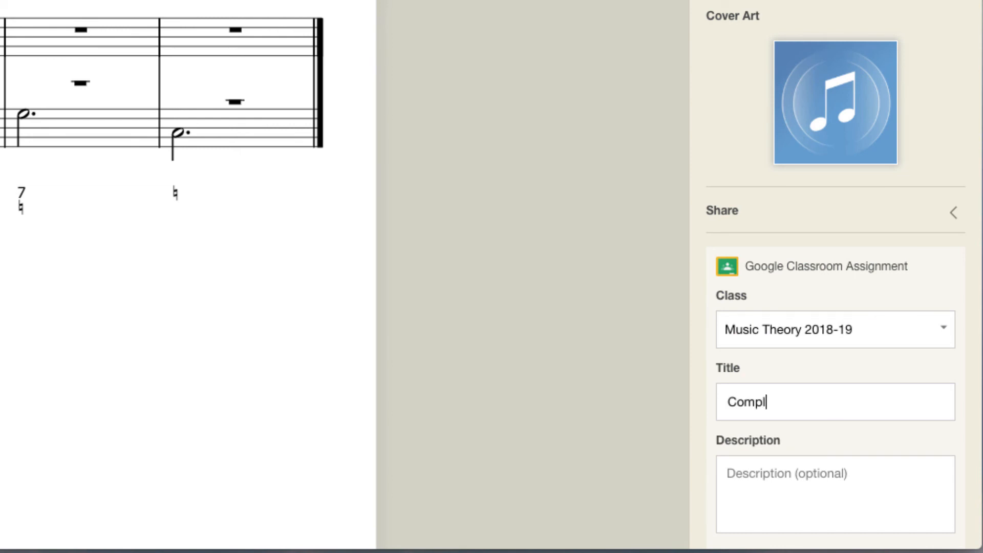
{"action": "type", "text": "ete the Part Writing"}
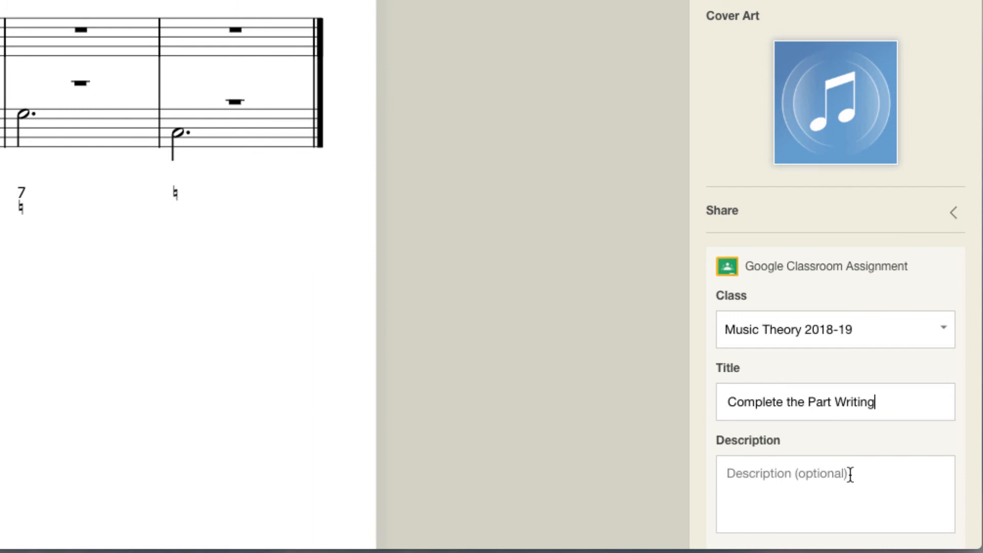
- Give the assignment the description "Good Luck!" and the due date Feb 22, 2019, and save it
{"action": "left_click", "coordinate": [864, 505]}
{"action": "type", "text": "Good Luck!"}
{"action": "scroll", "coordinate": [806, 278], "scroll_direction": "down", "scroll_amount": 6}
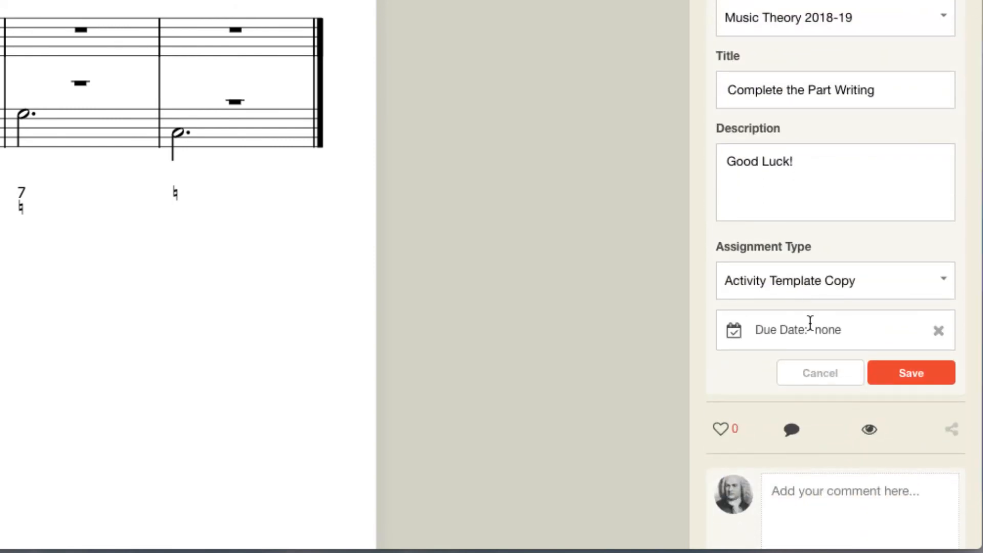
{"action": "left_click", "coordinate": [822, 339]}
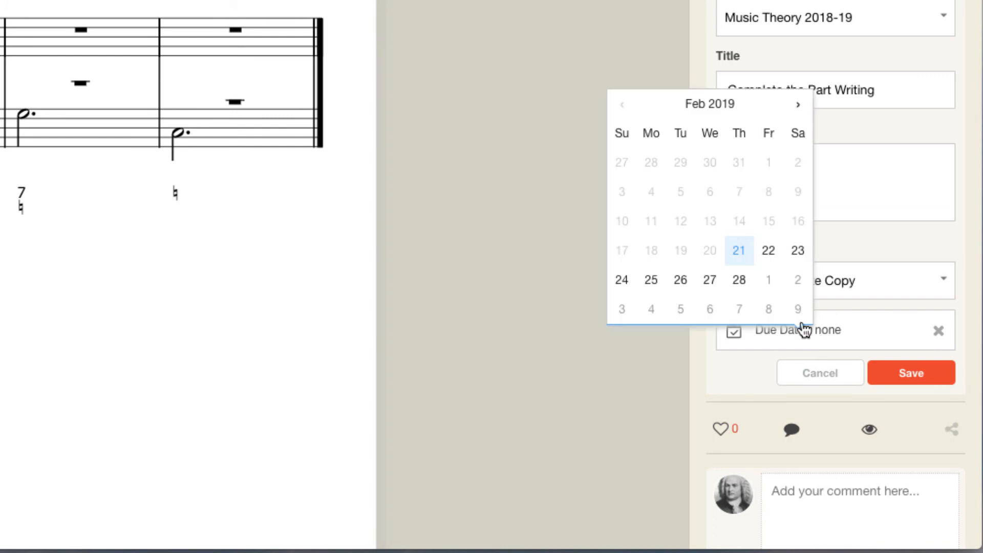
{"action": "left_click", "coordinate": [767, 260]}
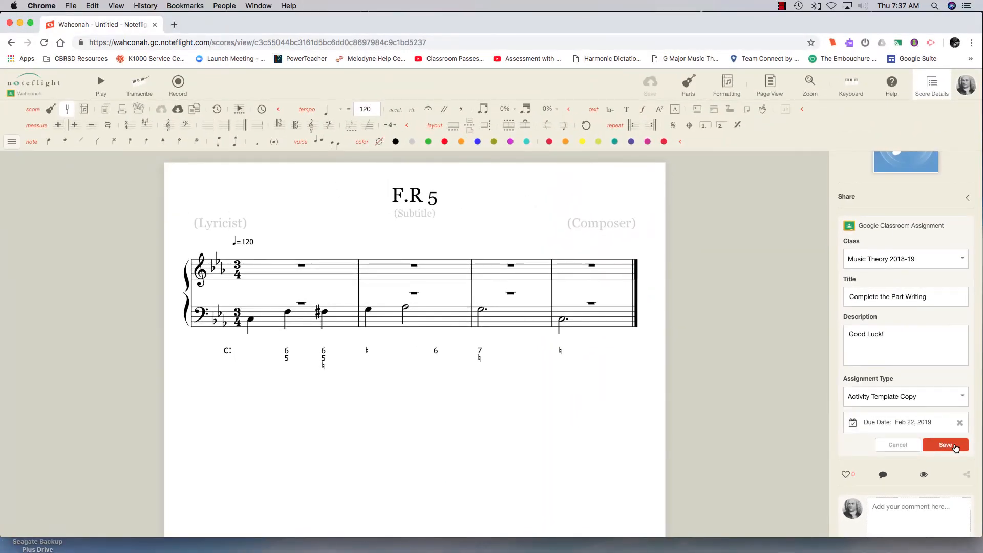
{"action": "left_click", "coordinate": [955, 446]}
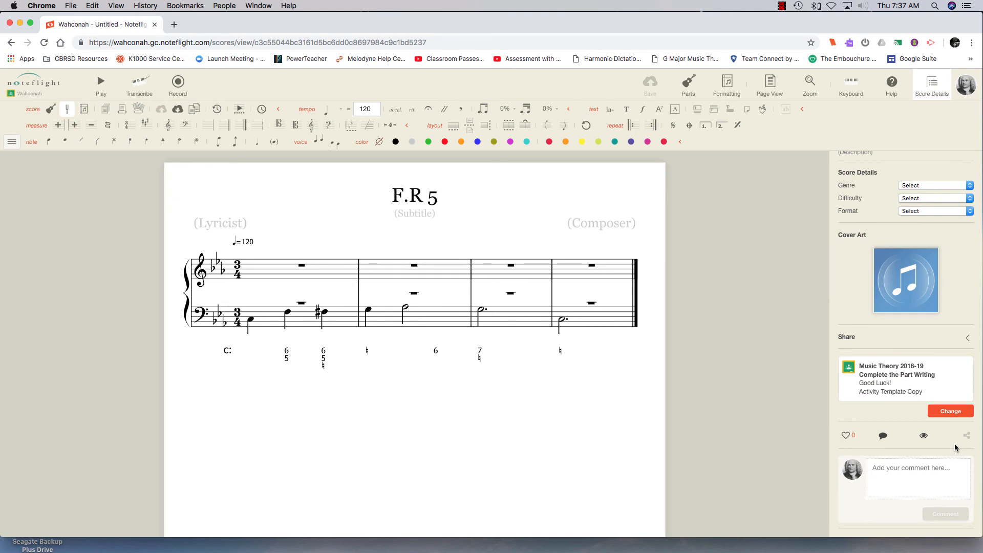
{"action": "scroll", "coordinate": [903, 429], "scroll_direction": "up", "scroll_amount": 2}
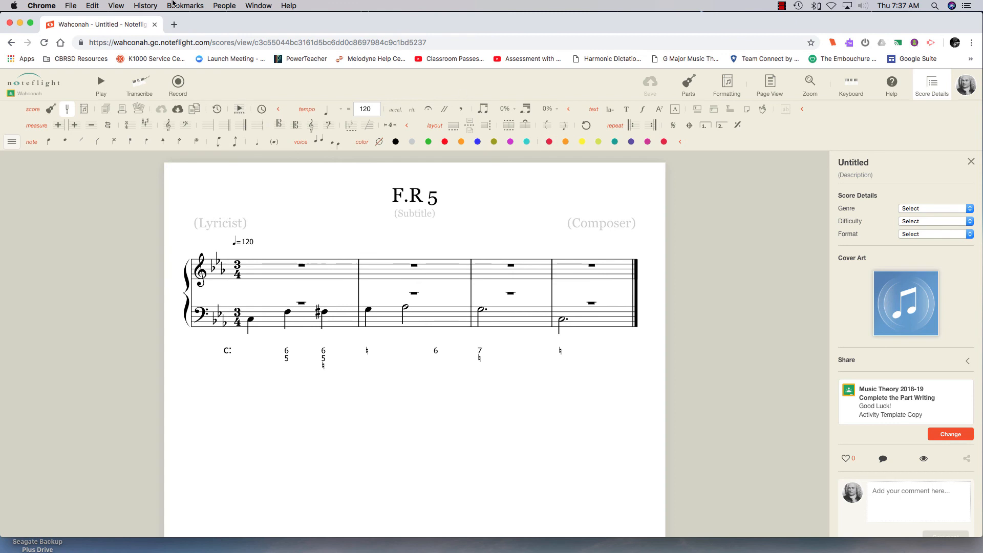
- Switch to Google Classroom in a new browser tab
{"action": "left_click", "coordinate": [174, 24]}
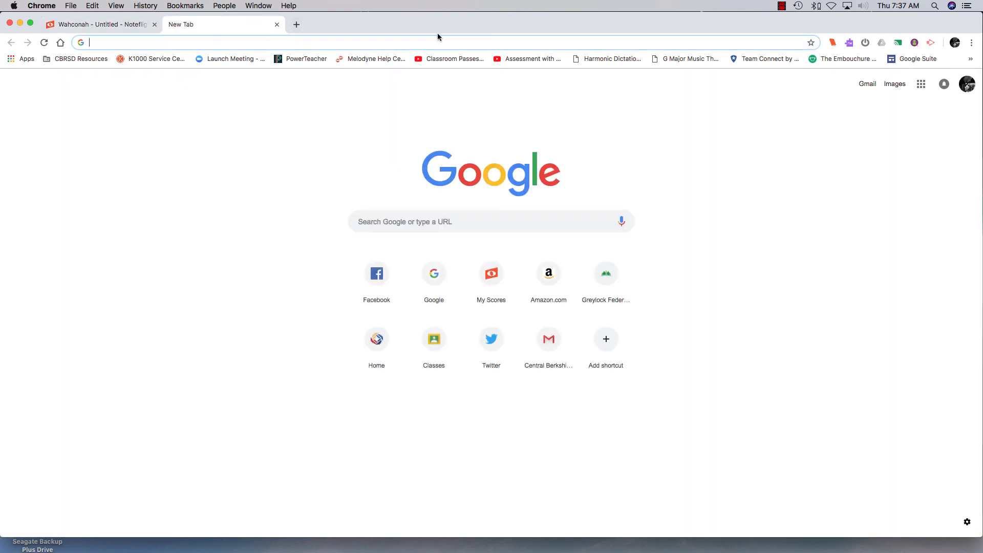
{"action": "left_click", "coordinate": [921, 83]}
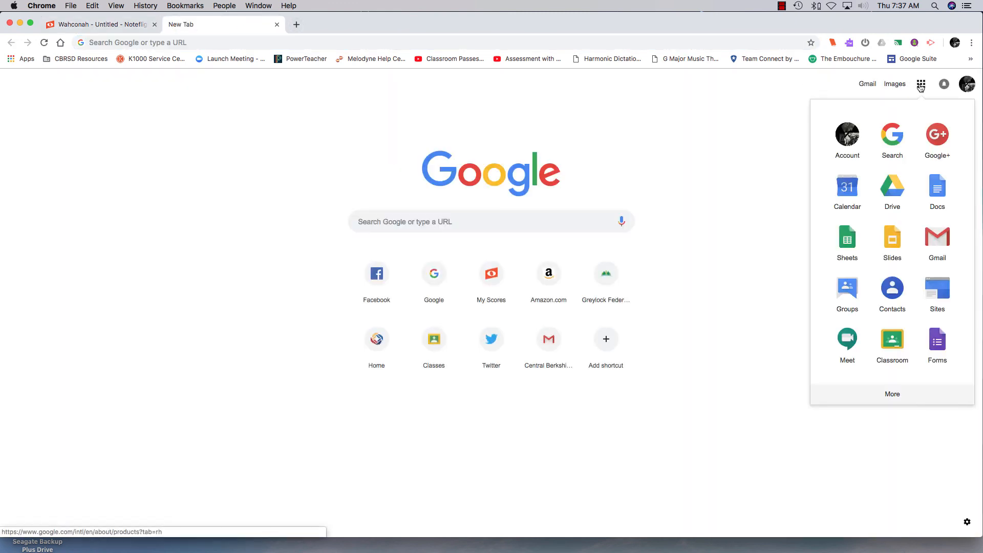
{"action": "left_click", "coordinate": [897, 347]}
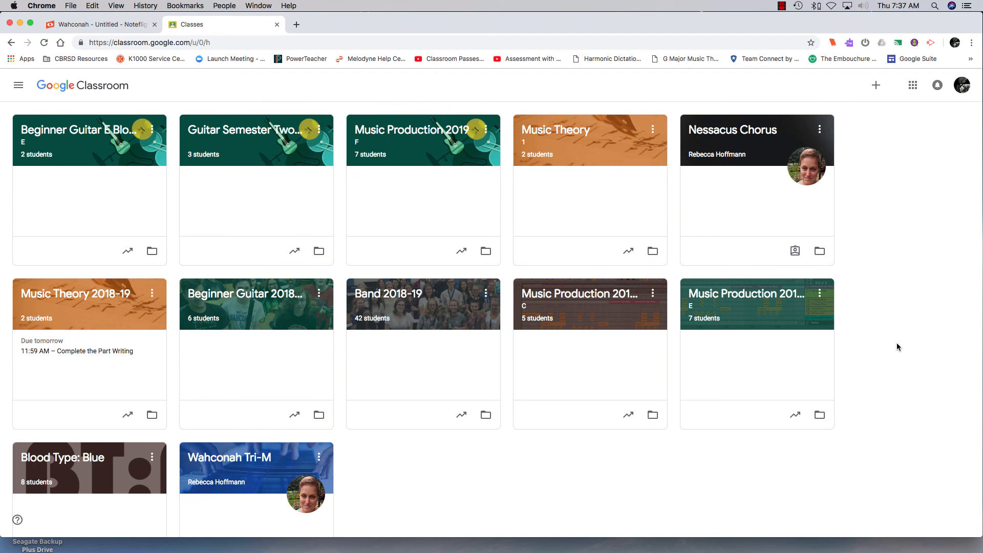
- Open the "Complete the Part Writing" assignment in the Music Theory 2018-19 class and view its instructions
{"action": "left_click", "coordinate": [103, 294]}
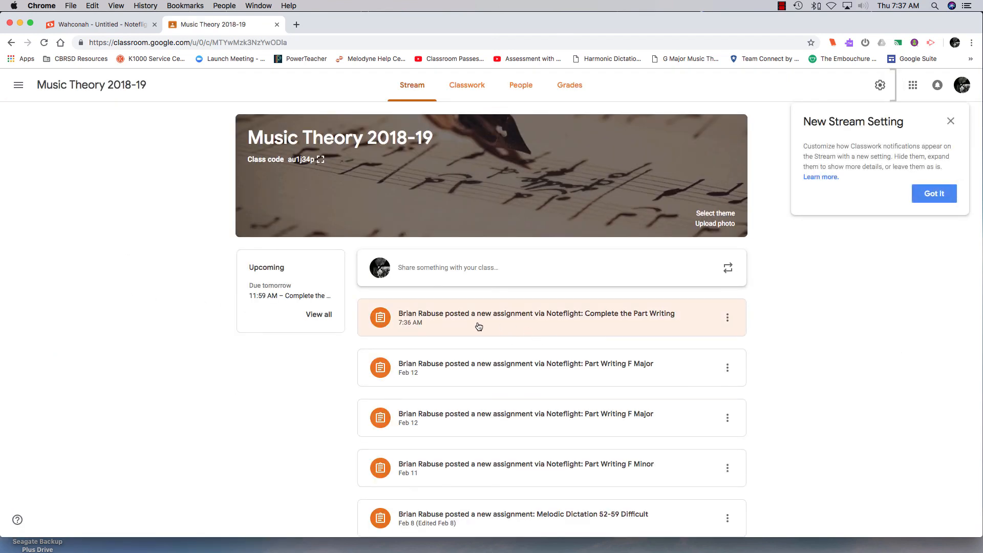
{"action": "left_click", "coordinate": [556, 318]}
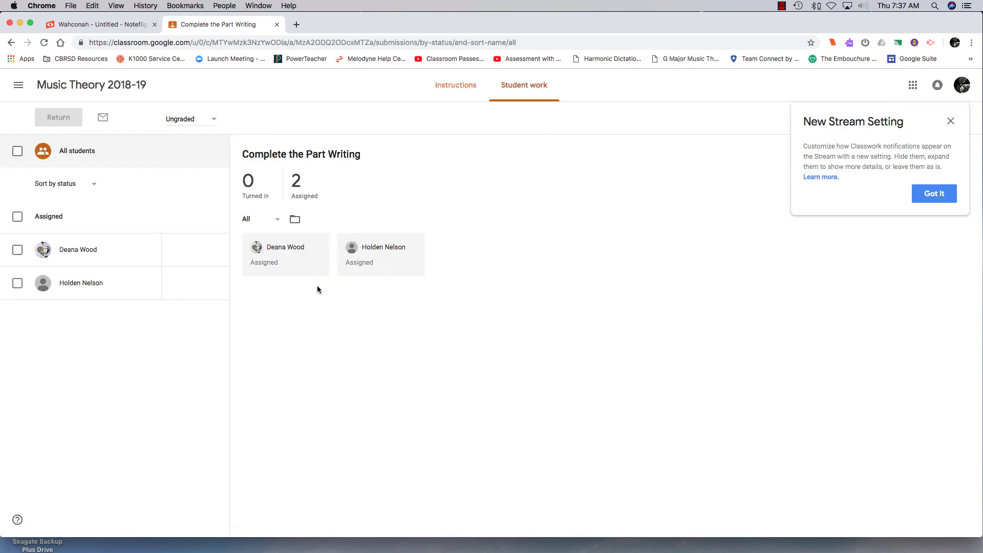
{"action": "left_click", "coordinate": [463, 91]}
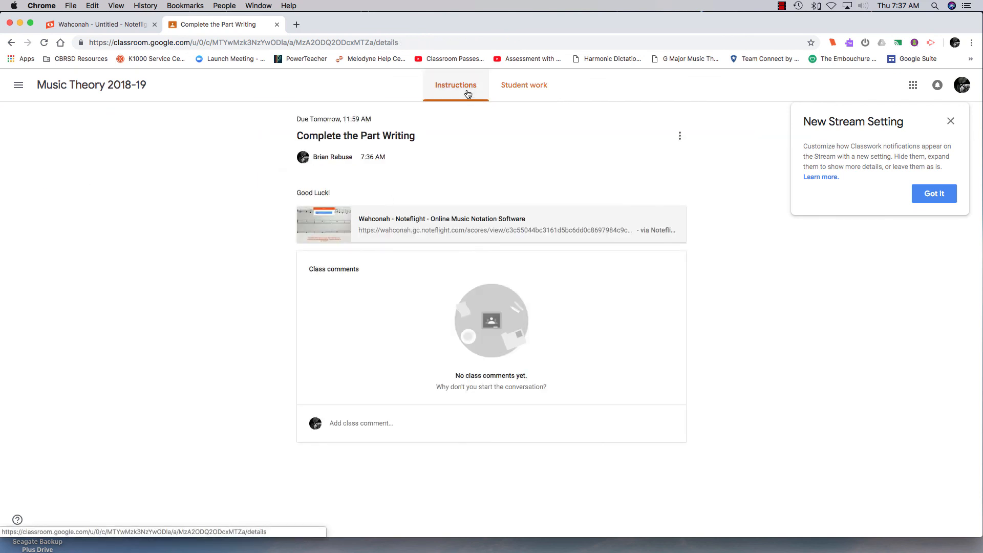